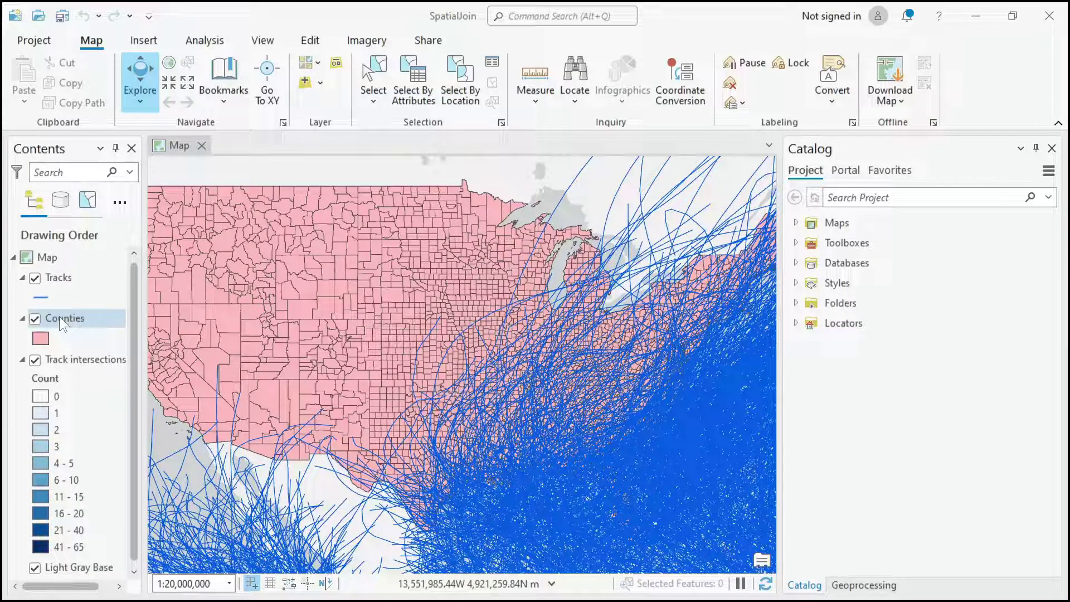
Step: Hide Tracks and Counties, check Polk County's intersection Count of 50, then show both layers again
left_click(34, 278)
left_click(34, 317)
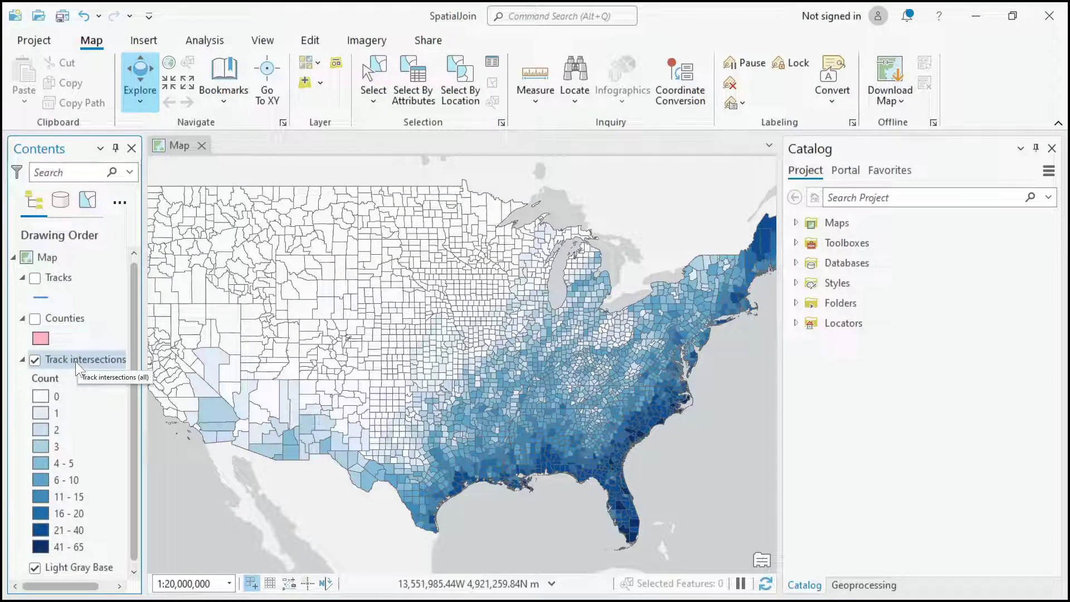
left_click(621, 509)
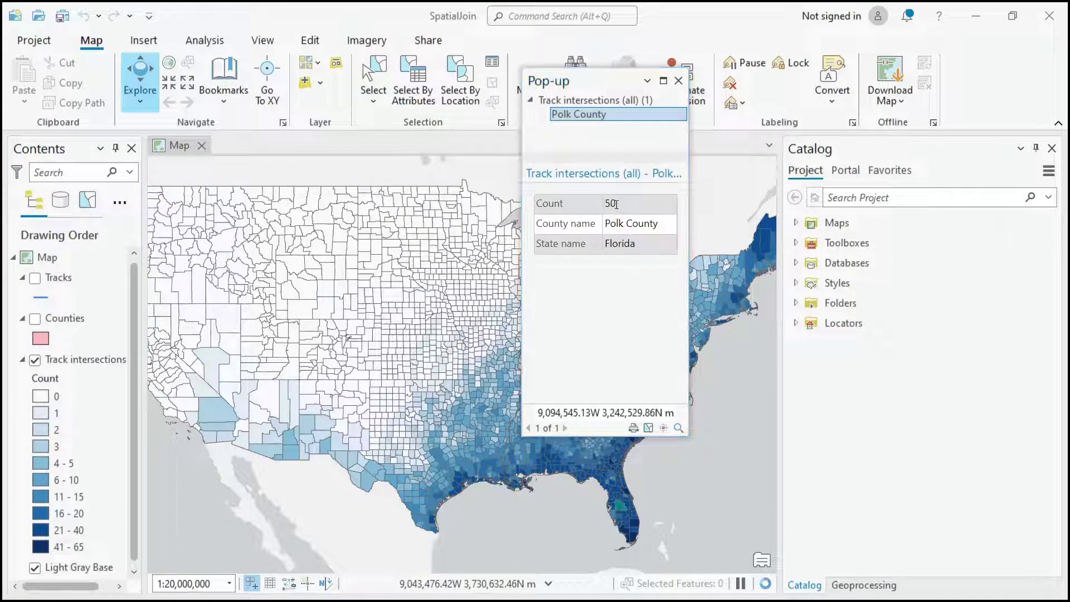
double_click(611, 203)
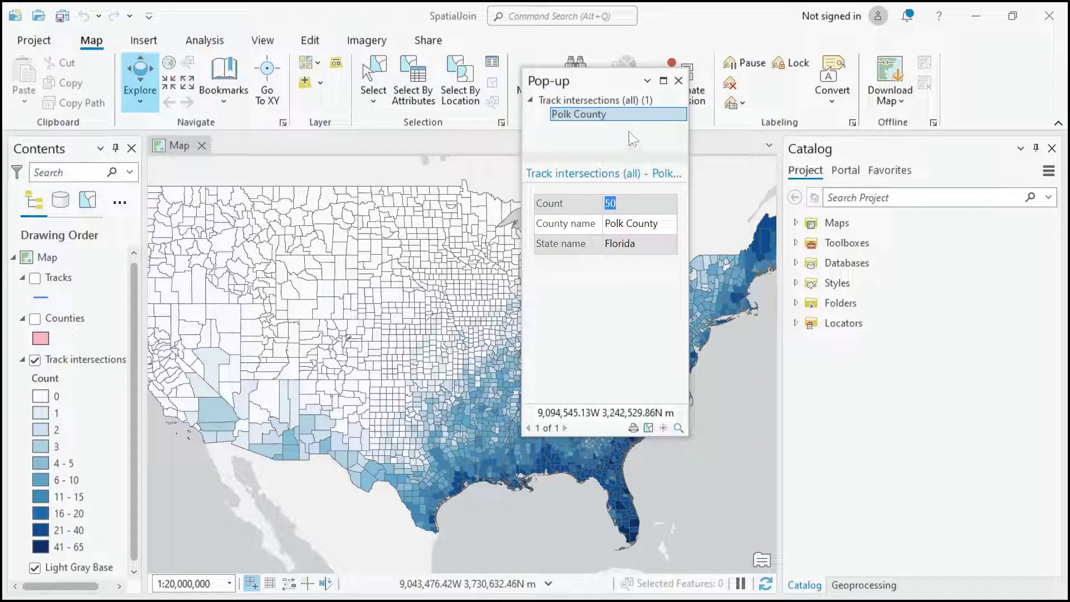
left_click(678, 80)
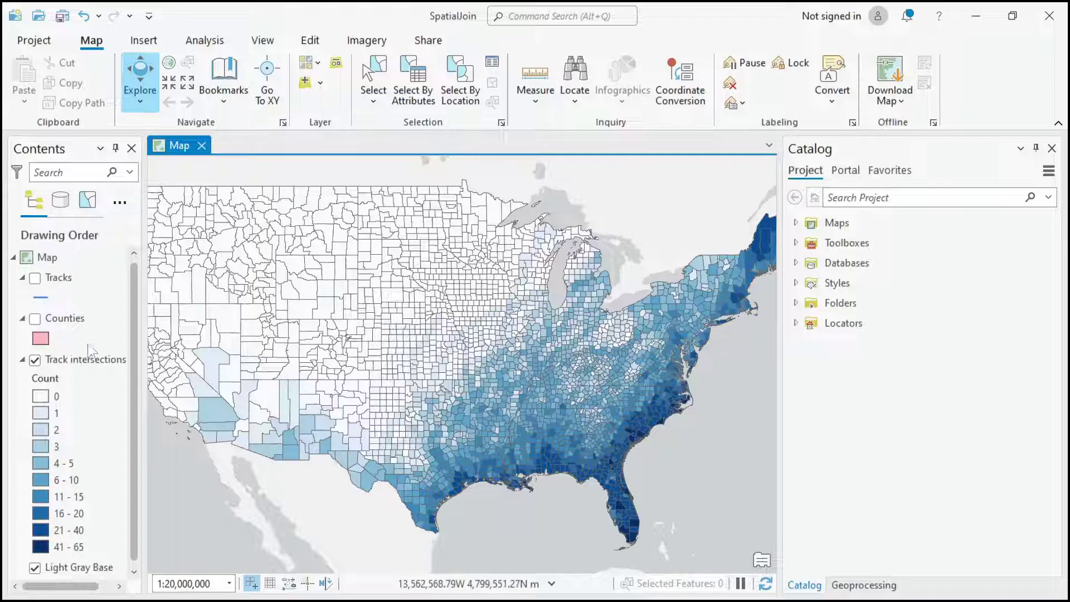
left_click(35, 318)
left_click(35, 277)
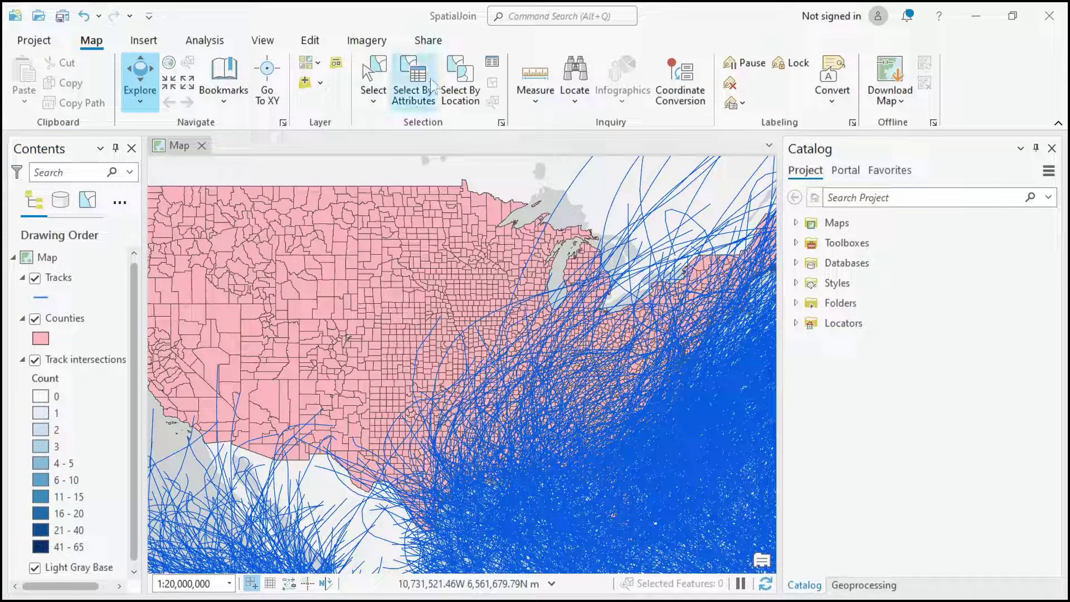
Step: Open the Spatial Join tool from the Analysis tools gallery
left_click(205, 41)
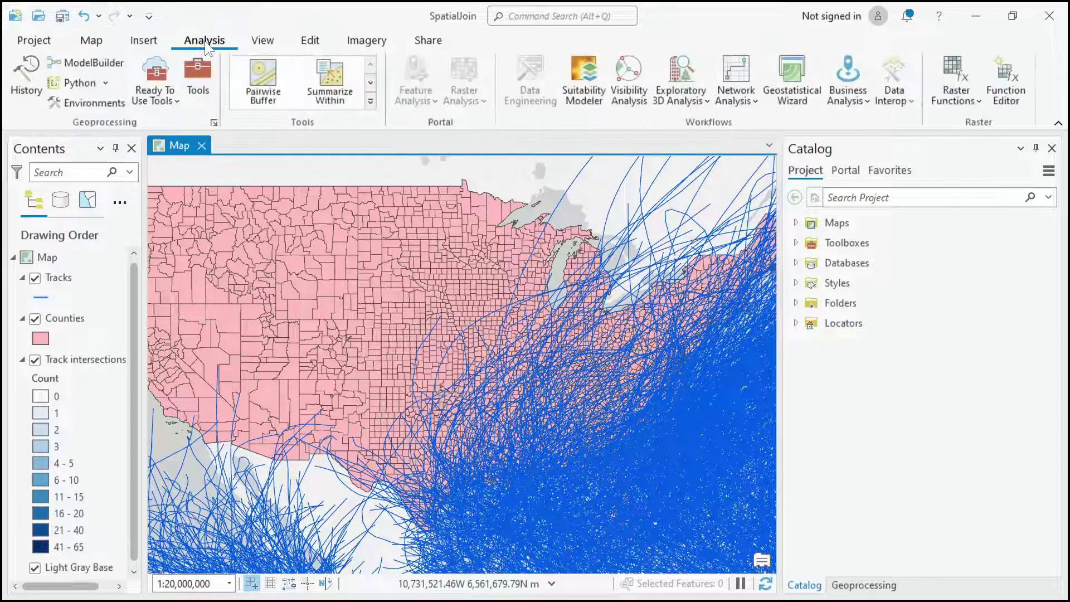
left_click(196, 72)
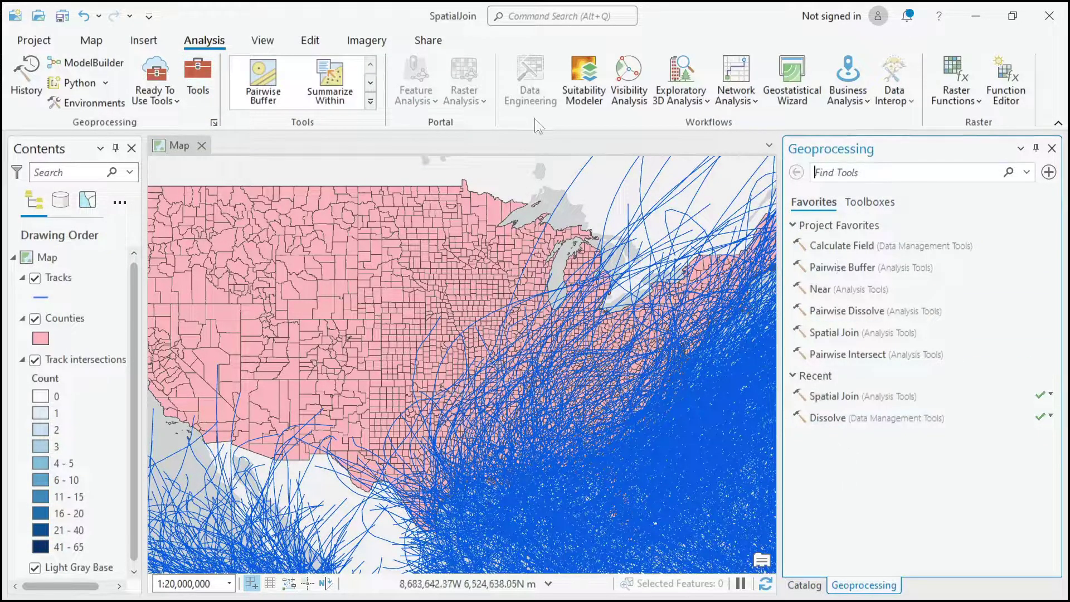
left_click(370, 101)
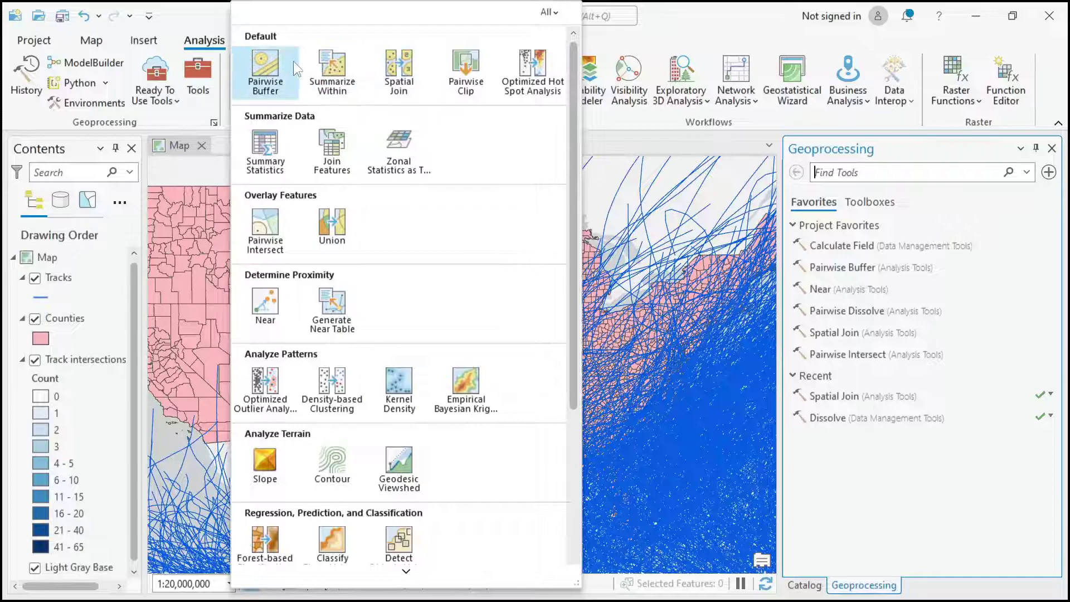
left_click(400, 65)
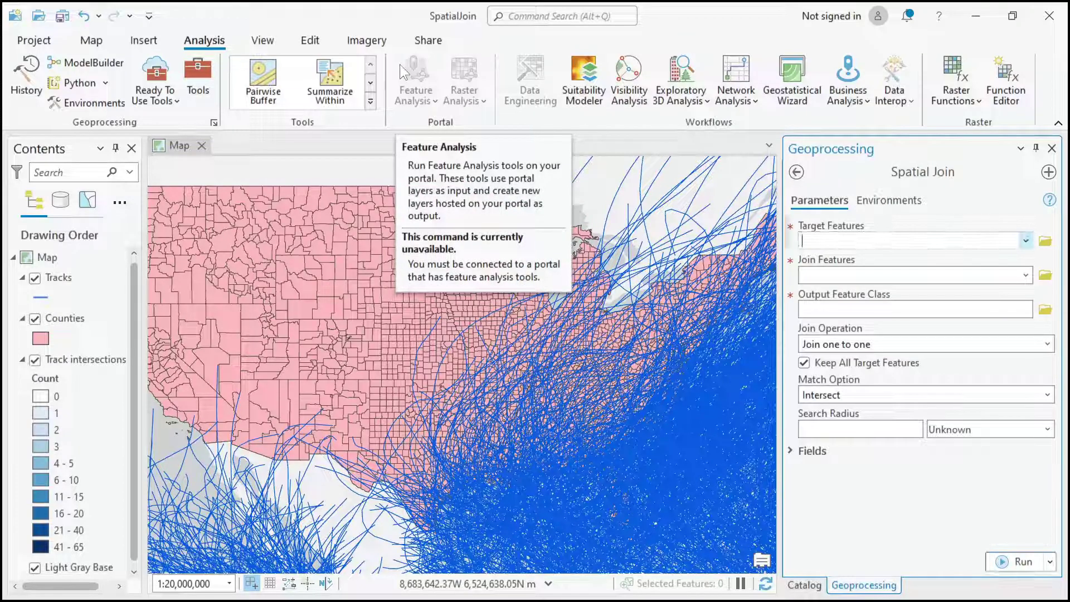
Step: Set Counties as target and Tracks as join features, with output Counties_SpatialJoin in SpatialJoin.gdb
left_click(987, 239)
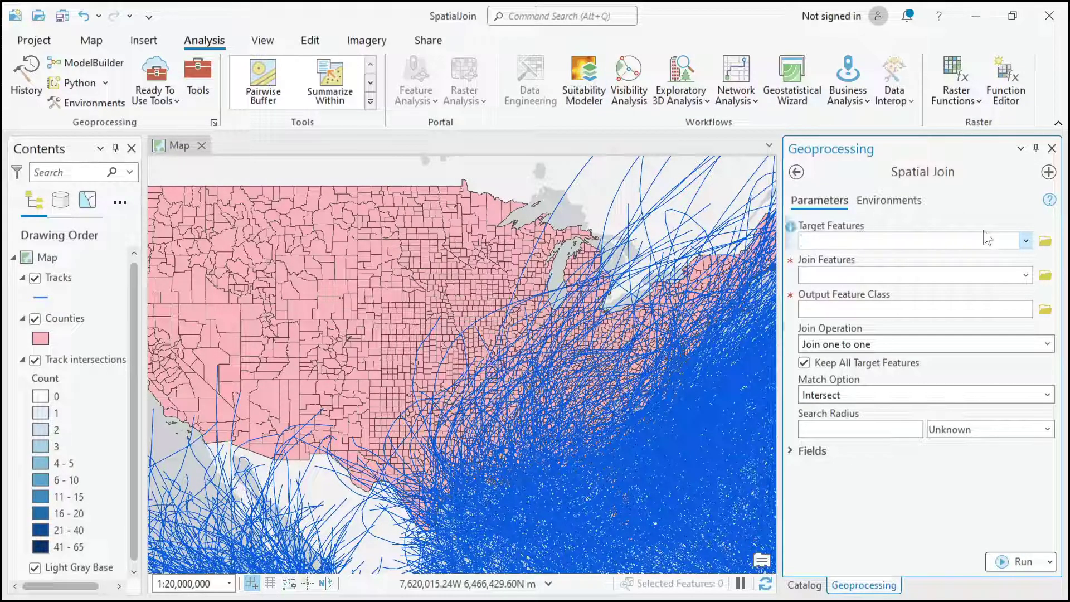
left_click(1025, 240)
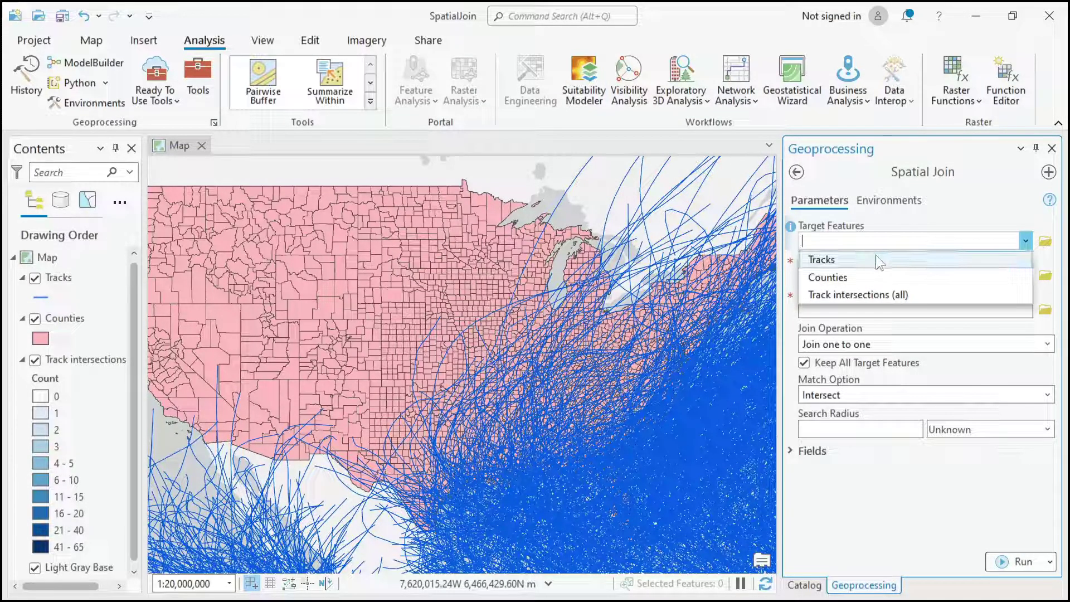
left_click(854, 275)
left_click(1025, 274)
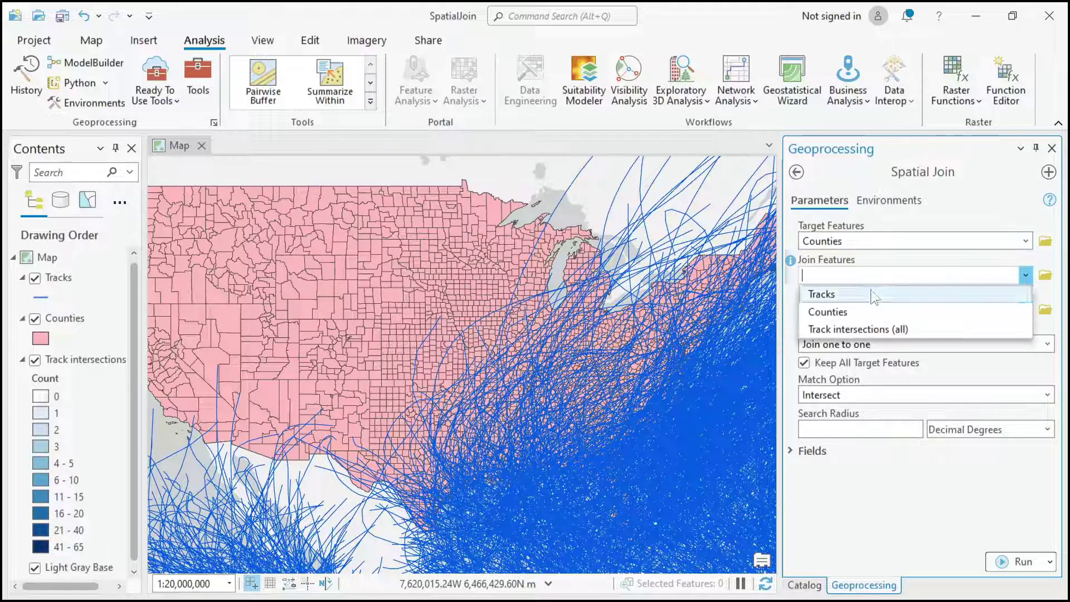
left_click(833, 293)
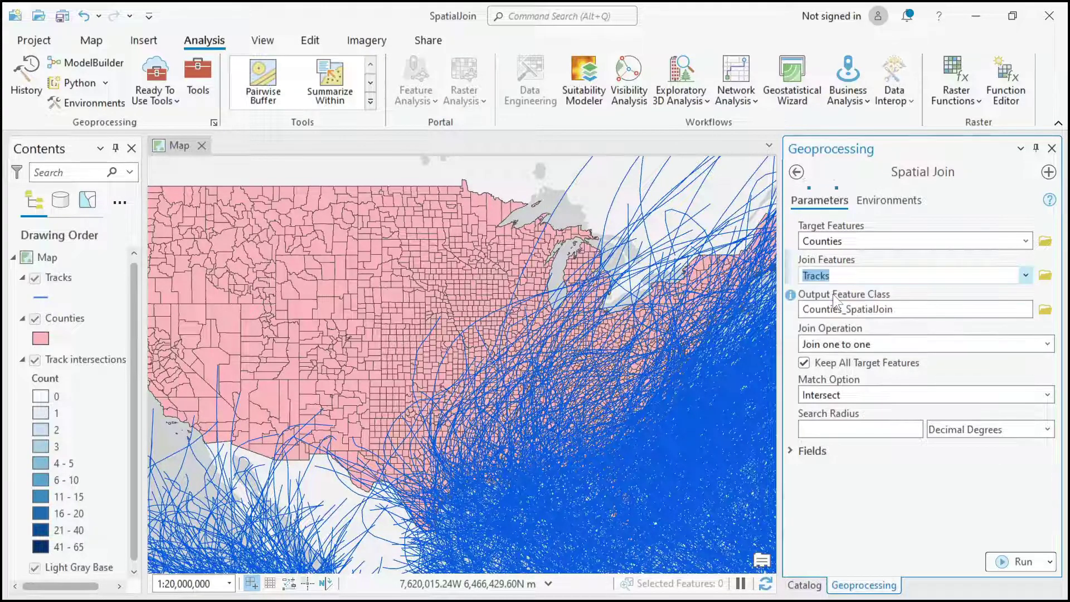
left_click(851, 243)
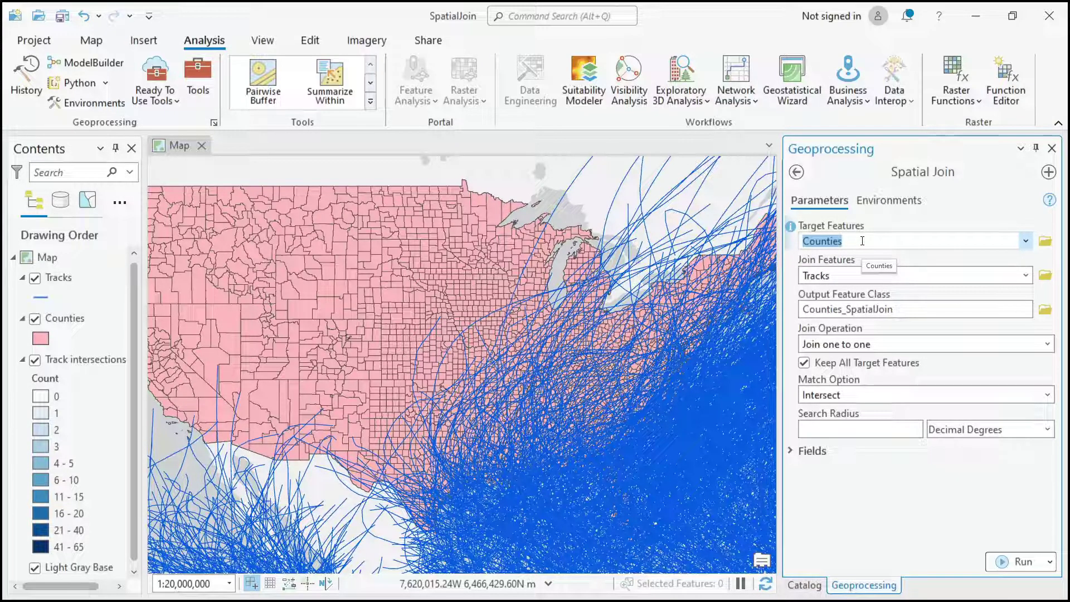
left_click(911, 308)
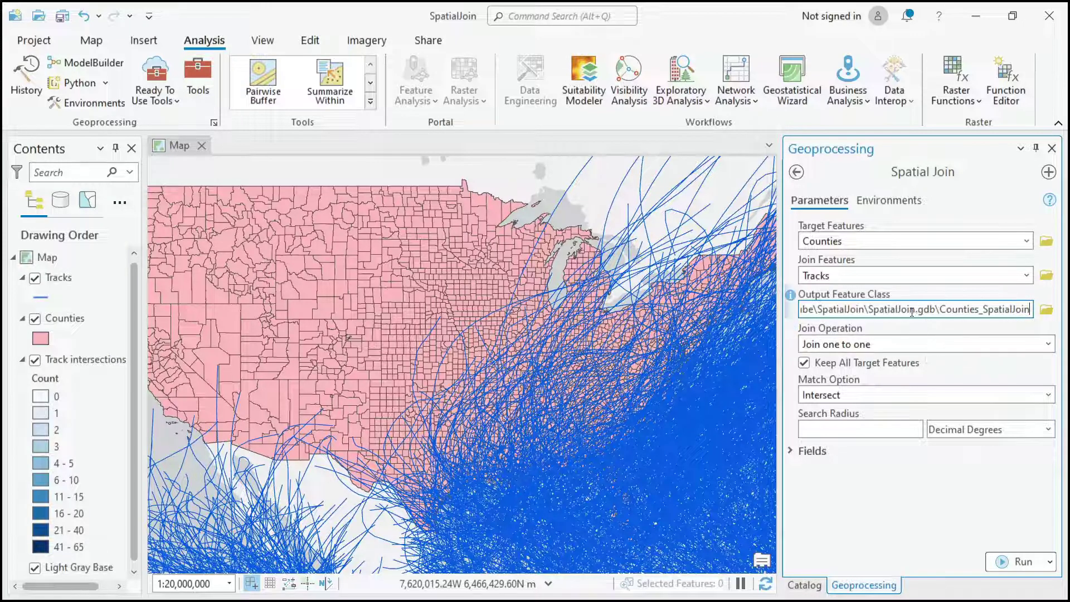
Step: Keep the Join one to one operation and uncheck Keep All Target Features
left_click(976, 345)
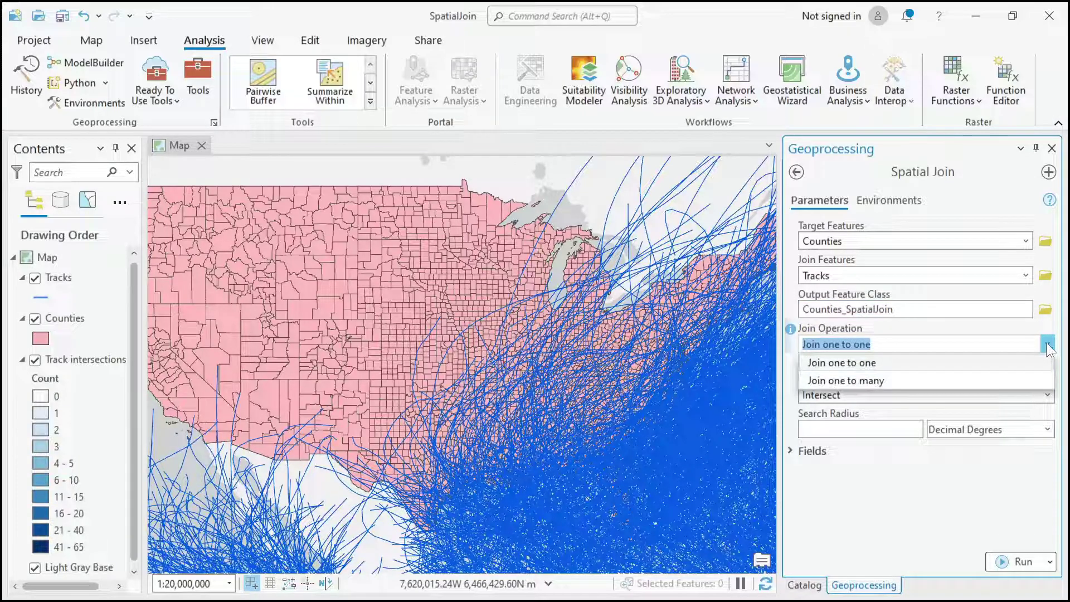
left_click(888, 364)
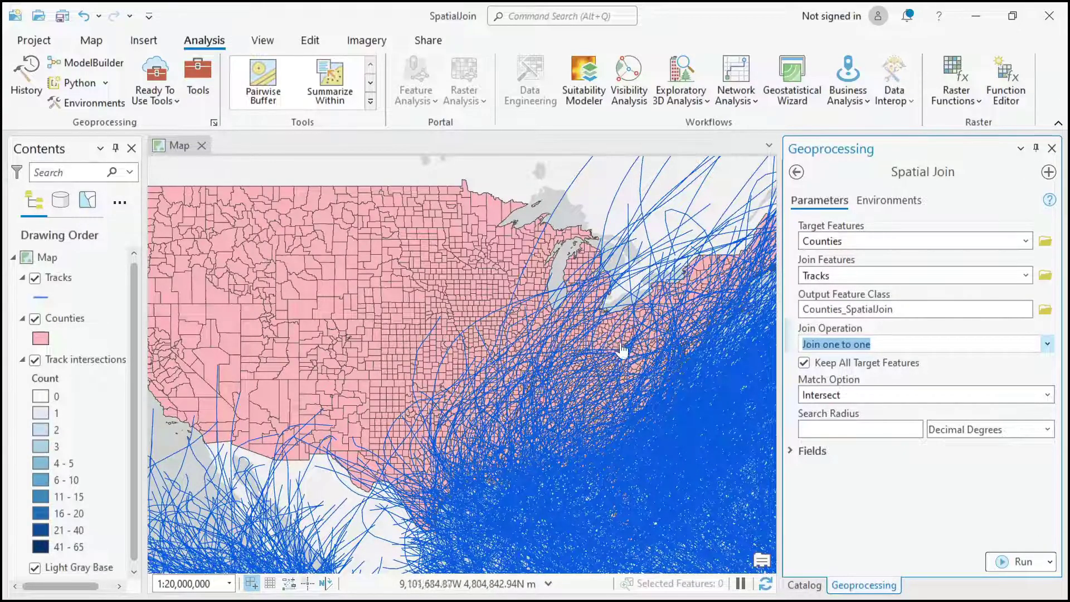
left_click(804, 363)
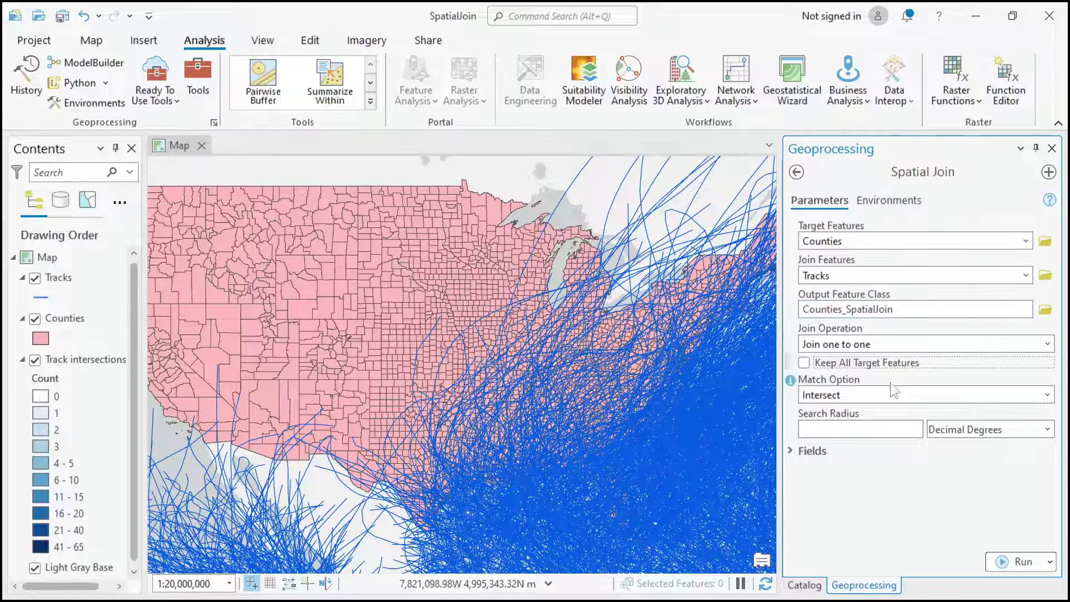
left_click(1047, 395)
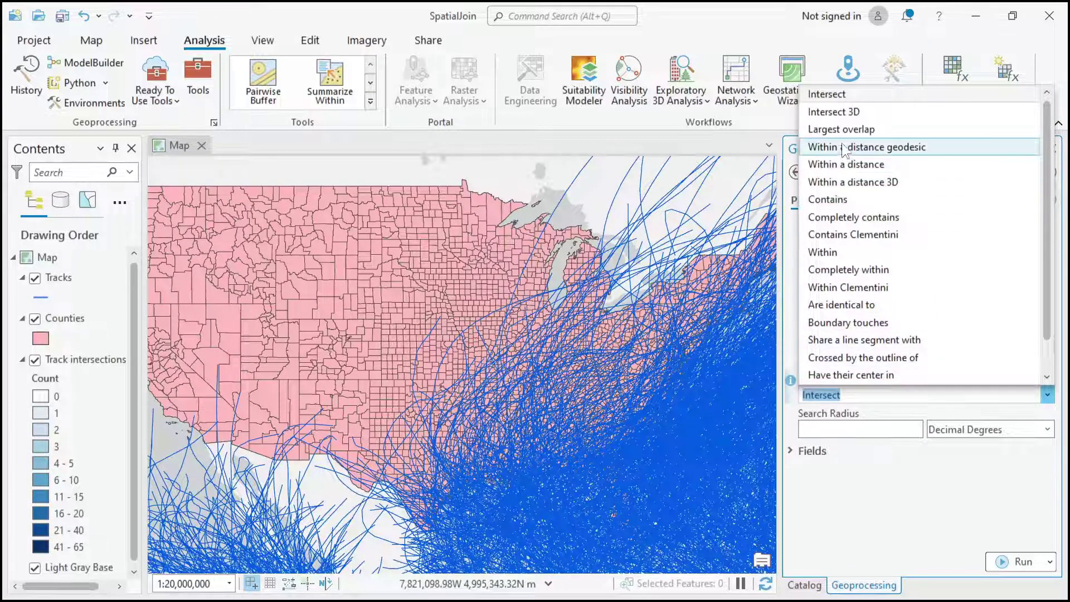
Step: Try the Within a distance match option with the search radius measured in Kilometers
scroll(1051, 216, "down", 1)
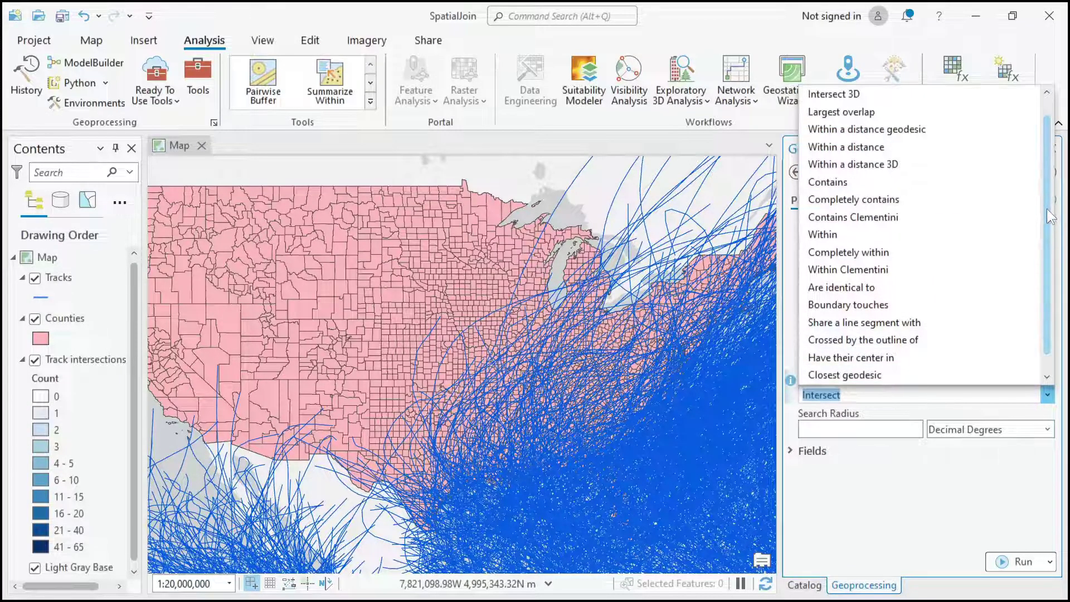
scroll(1051, 216, "up", 1)
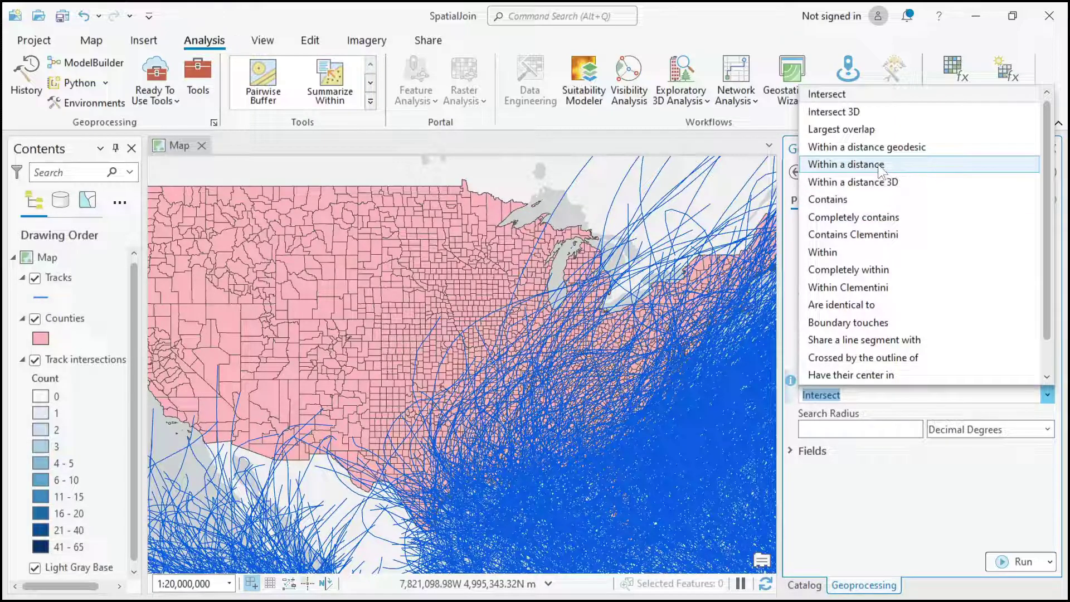
left_click(879, 166)
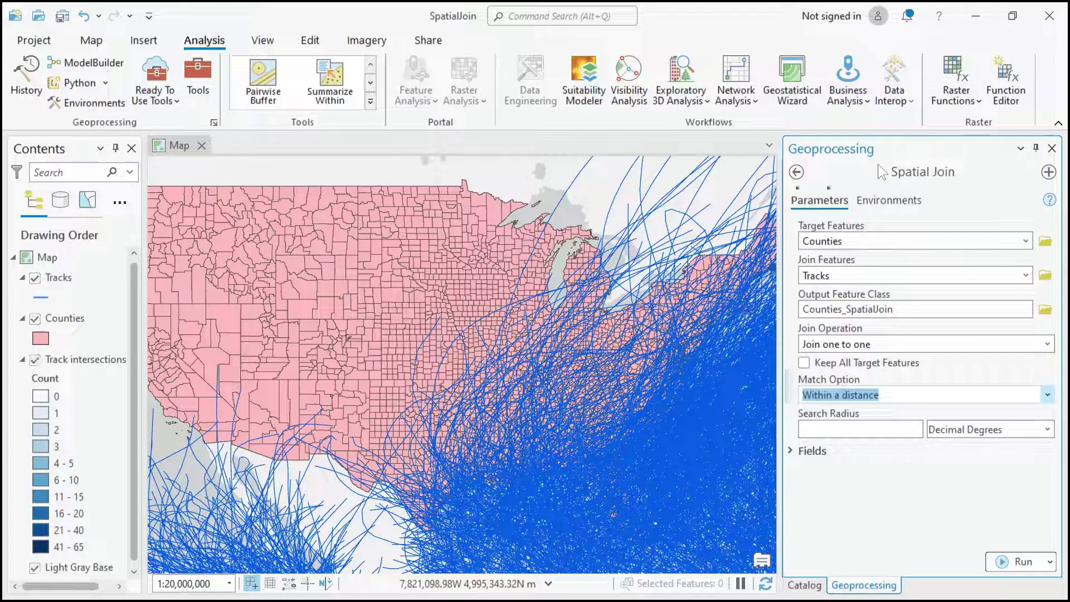
left_click(833, 431)
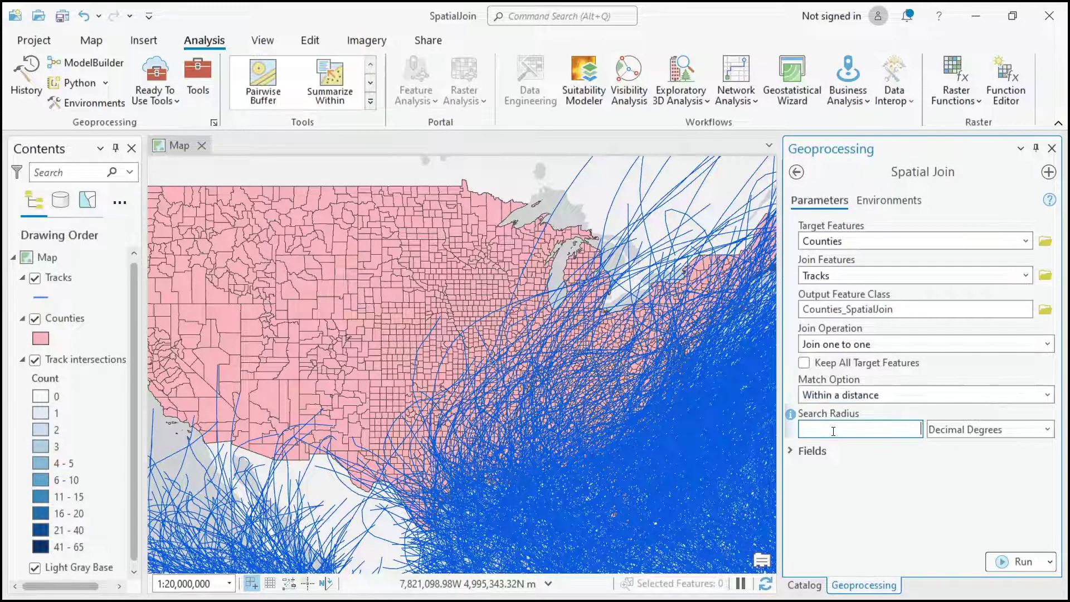
left_click(1048, 429)
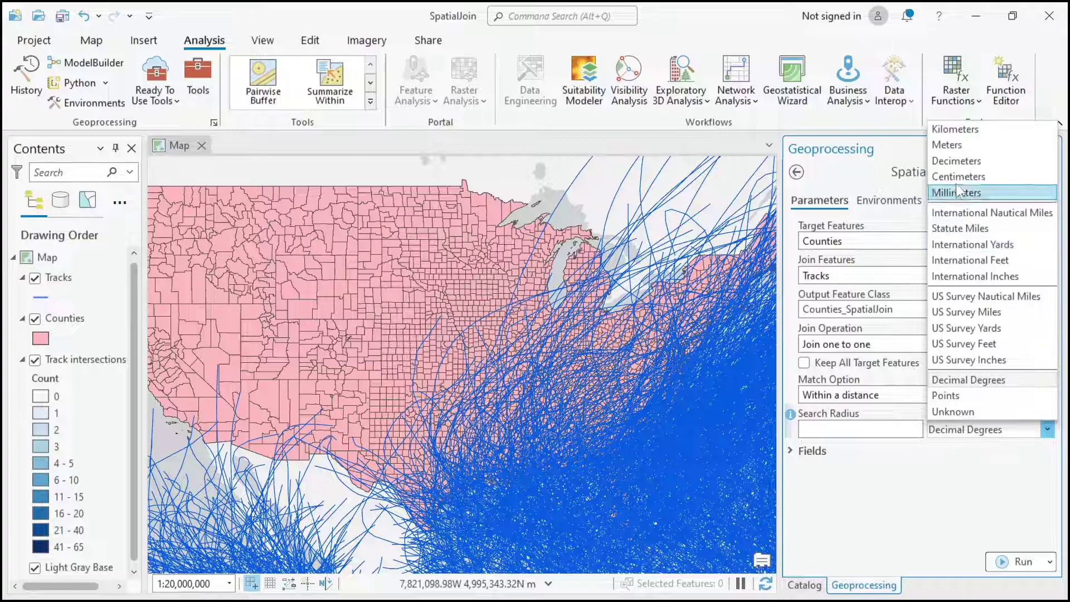
left_click(955, 130)
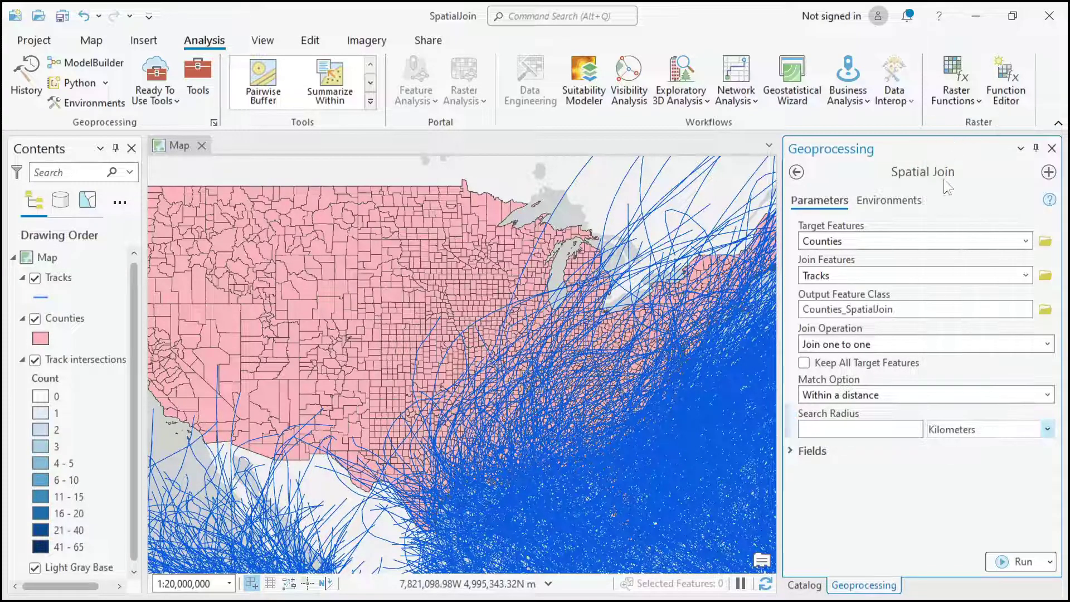
left_click(880, 431)
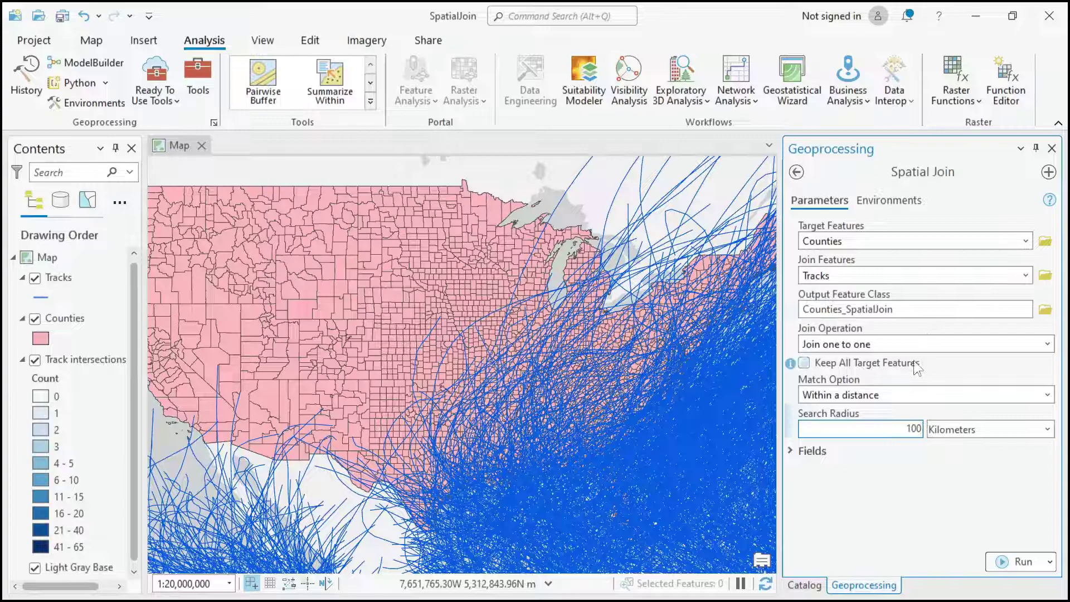
double_click(904, 428)
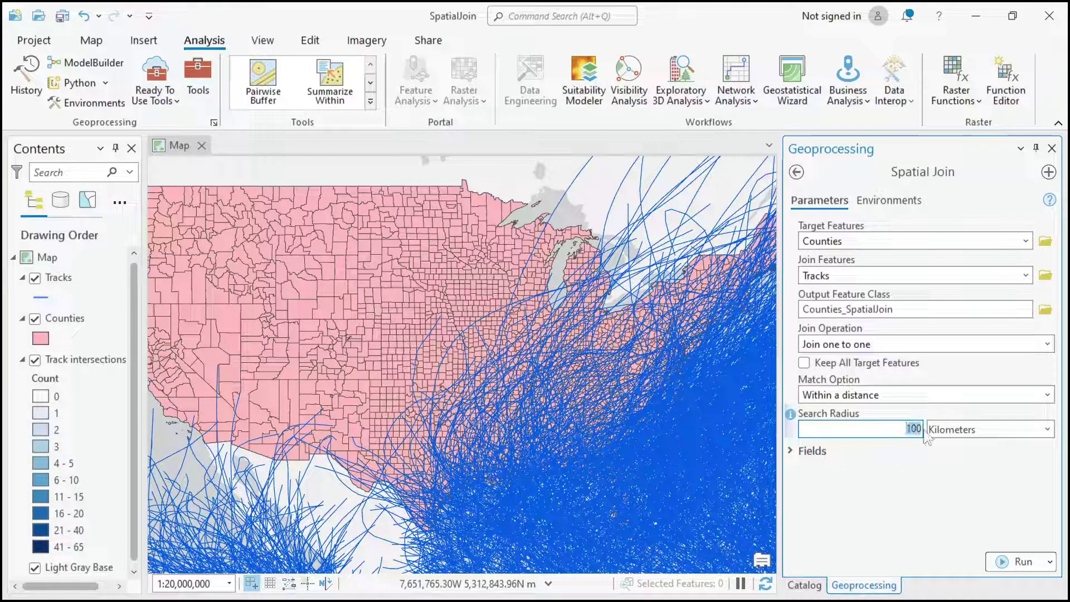
Step: Switch the match option to Intersect and clear the 100 km search radius to 0
left_click(911, 395)
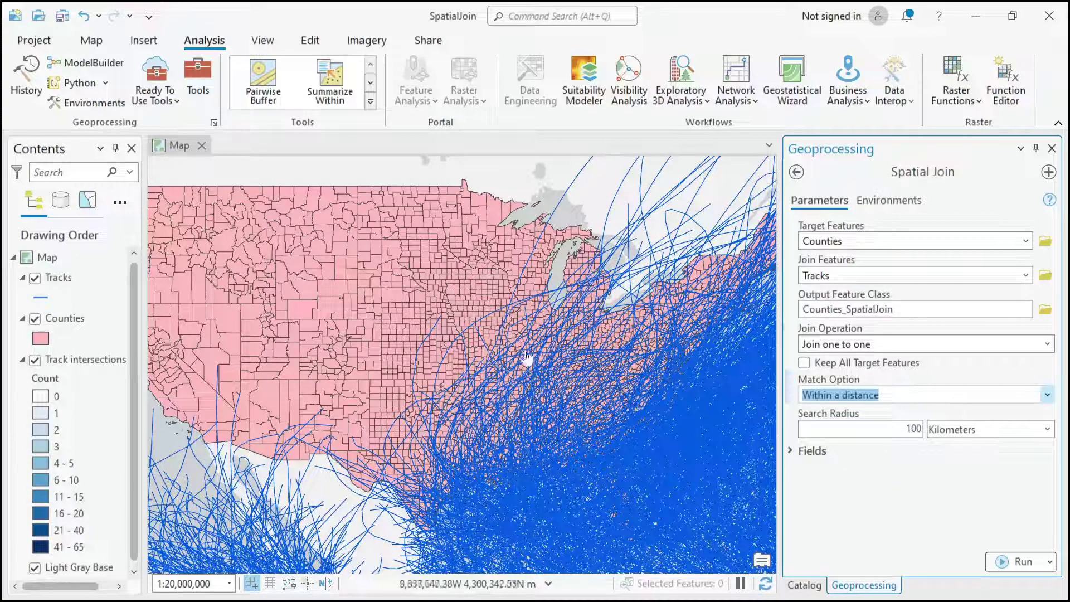
left_click(1047, 394)
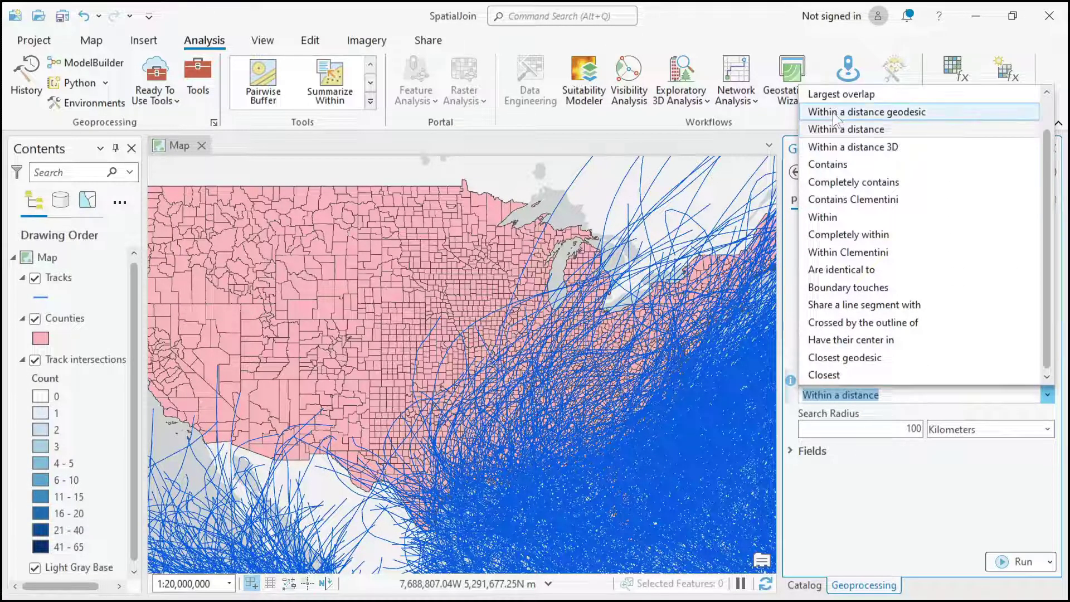
scroll(900, 187, "up", 1)
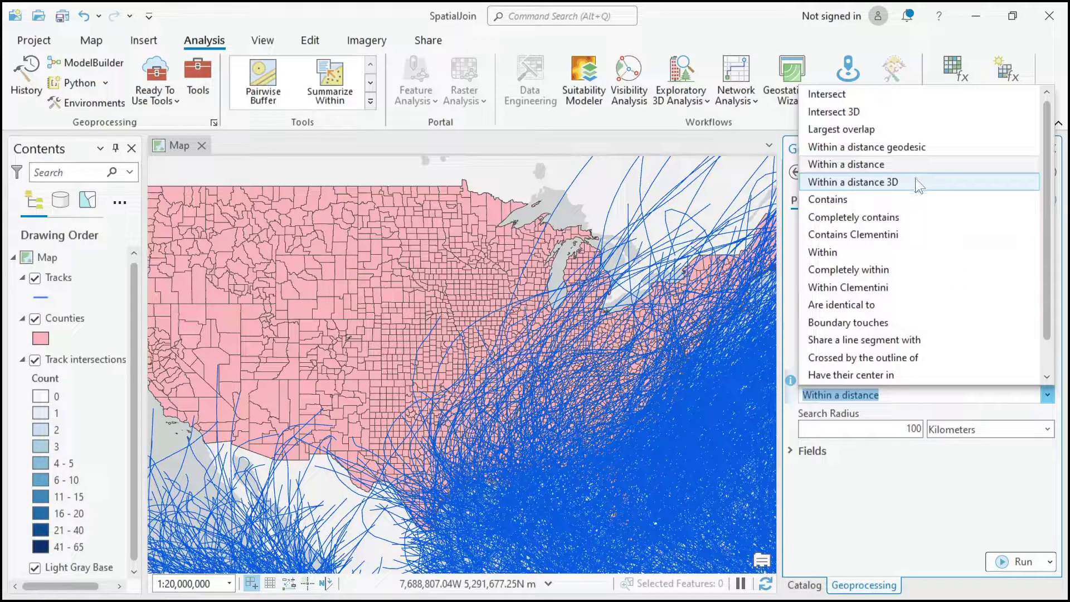
left_click(823, 93)
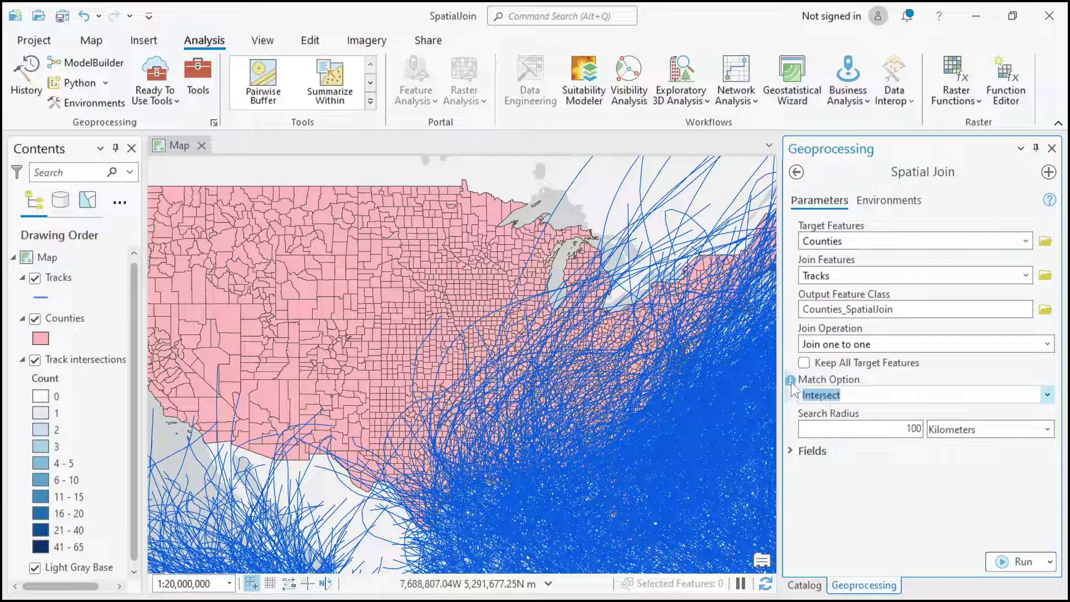
mouse_move(791, 381)
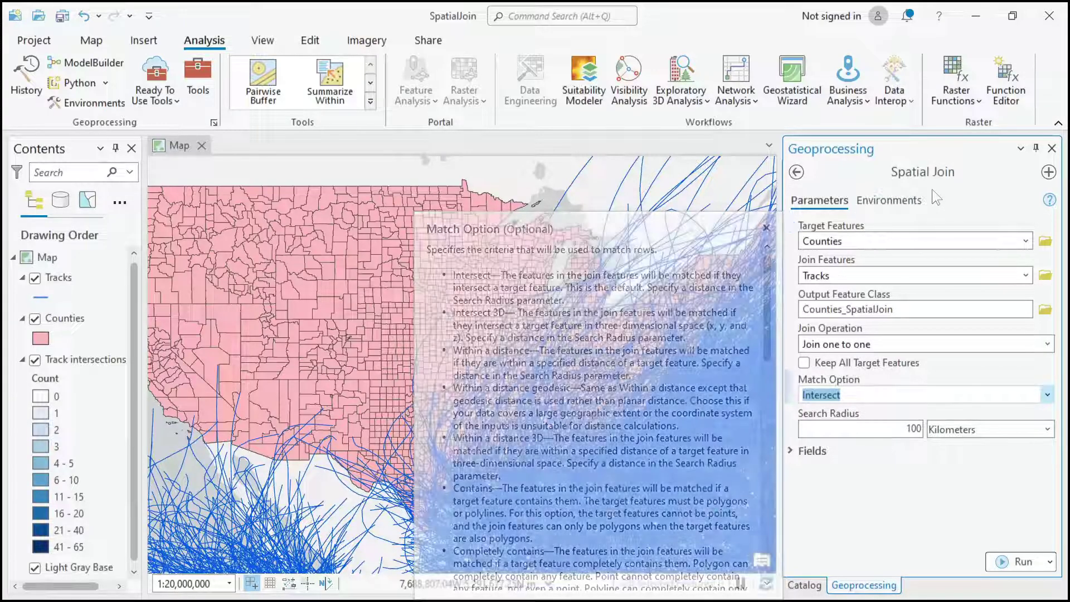
double_click(917, 429)
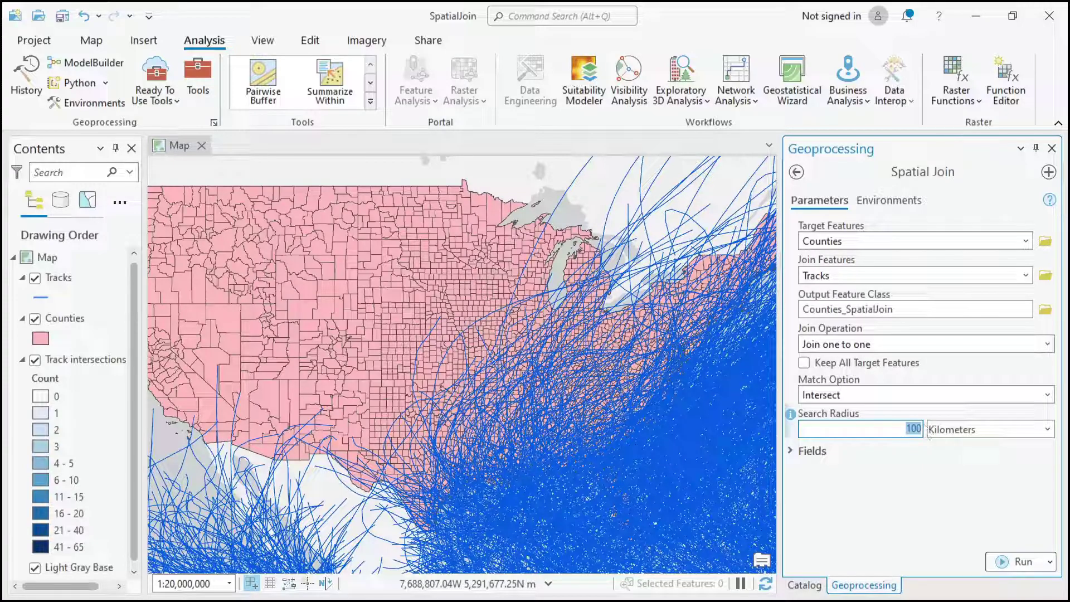
key("BackSpace")
Step: Expand the Fields map and remove the Tracks Shape_Length output field
left_click(907, 453)
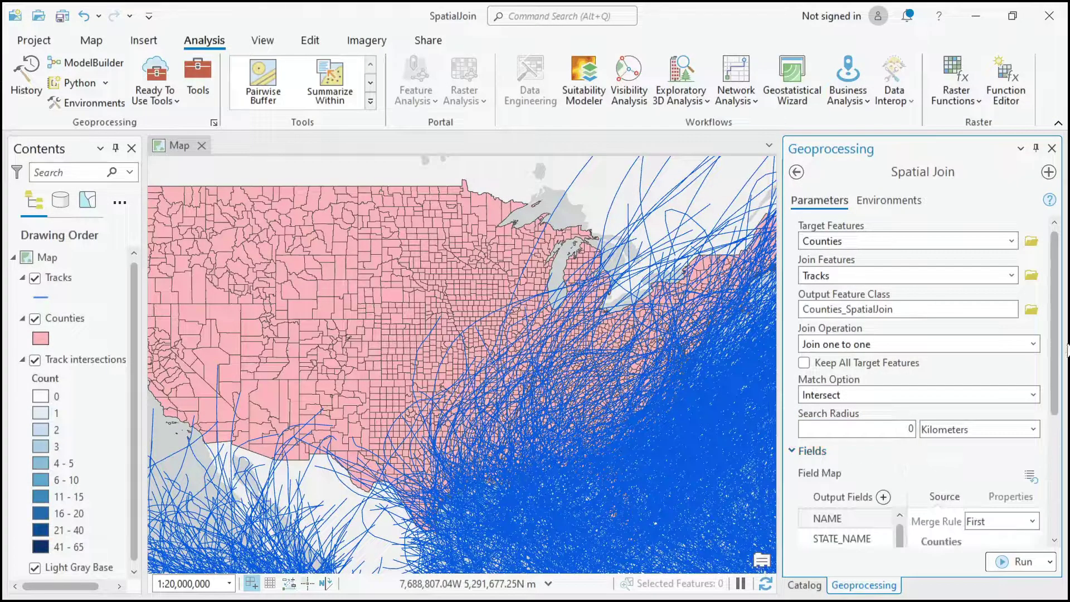
scroll(1058, 376, "down", 2)
scroll(1057, 376, "down", 3)
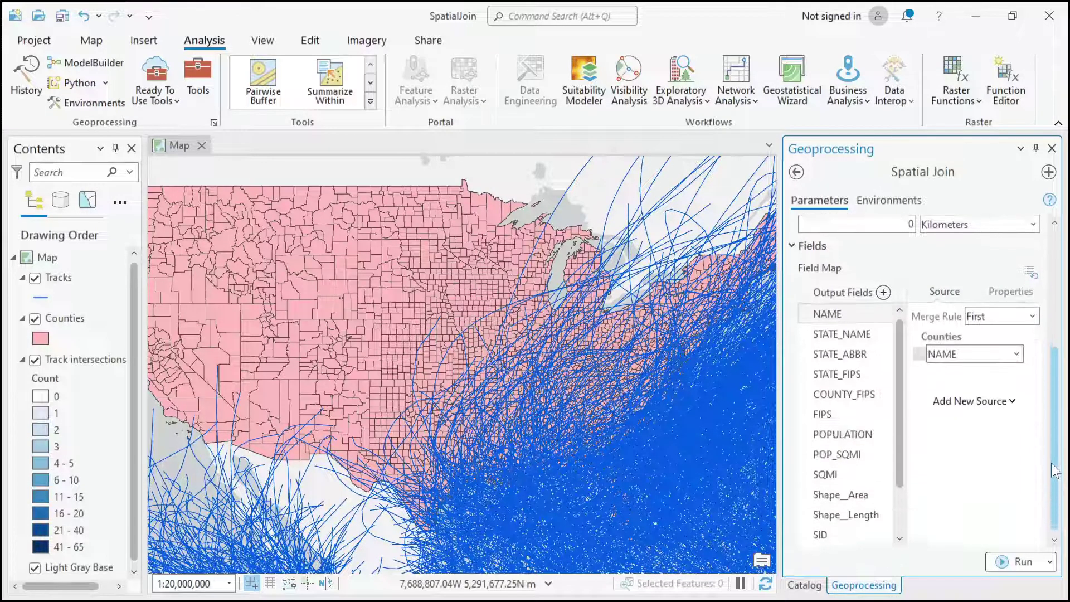
left_click(791, 249)
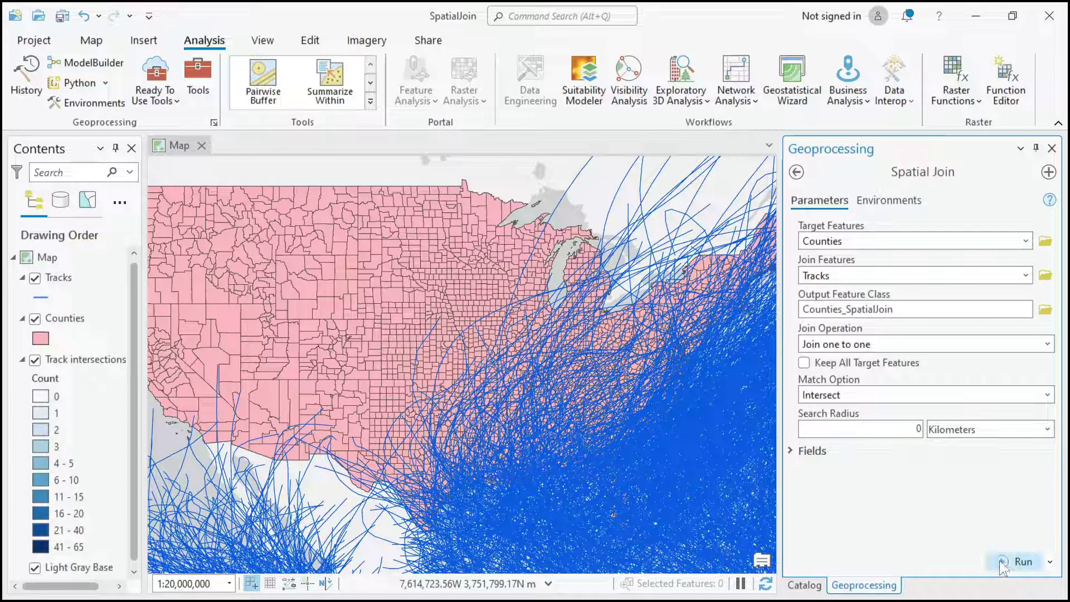
left_click(790, 452)
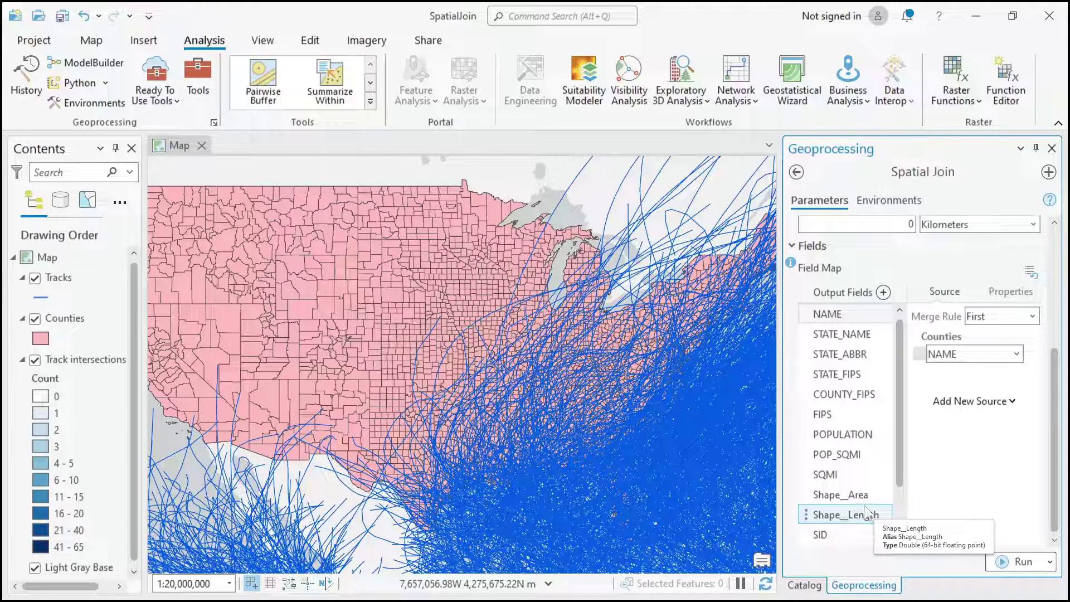
scroll(892, 490, "down", 1)
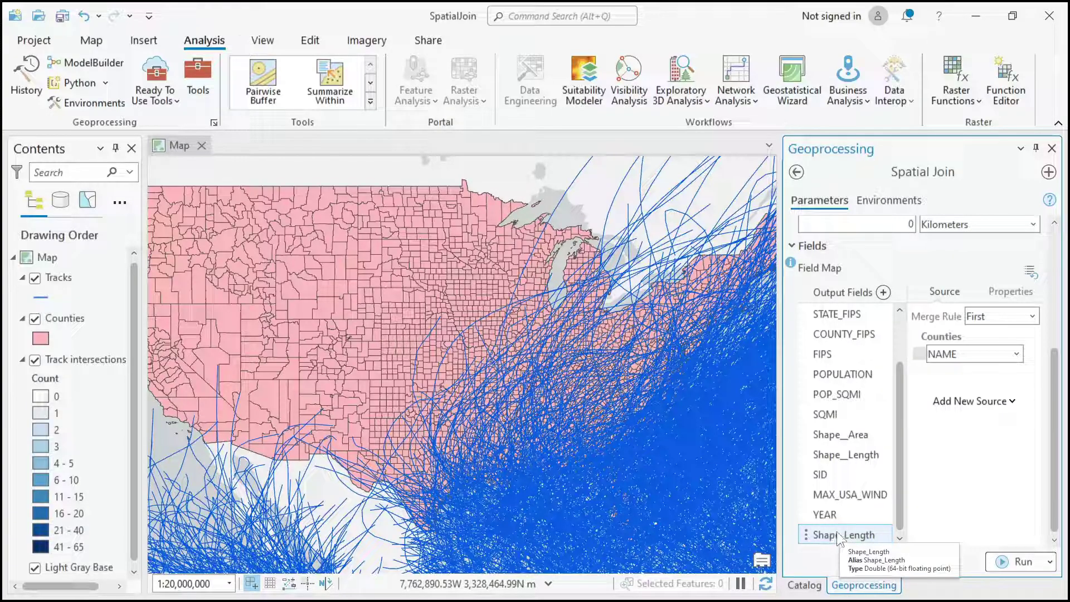
left_click(872, 535)
left_click(882, 535)
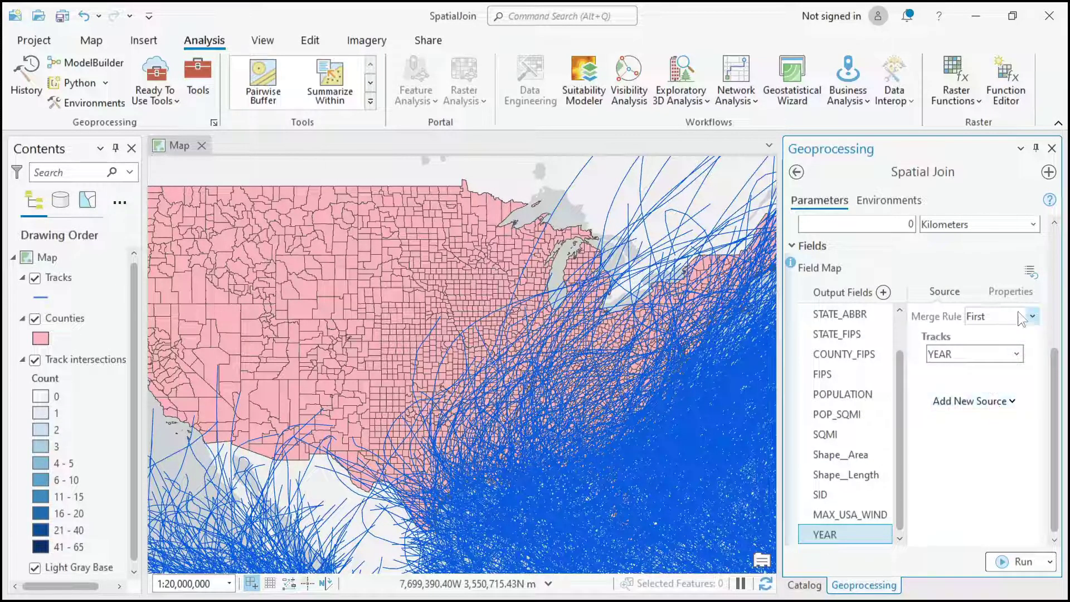
Step: Delete the YEAR output field and set MAX_USA_WIND's merge rule to Maximum
left_click(1032, 317)
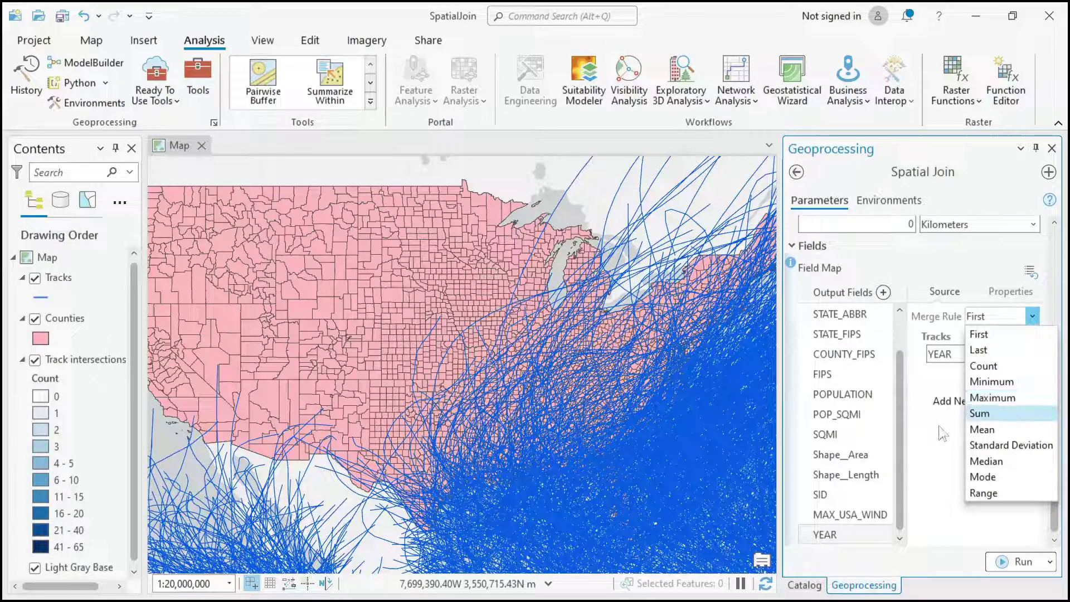
left_click(861, 535)
left_click(882, 534)
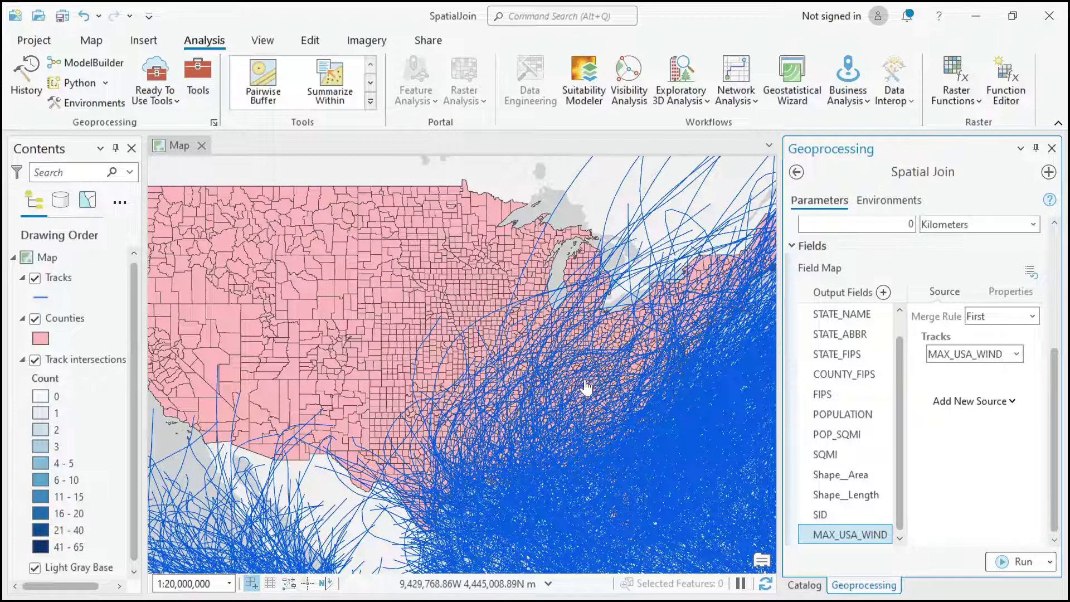
left_click(1032, 316)
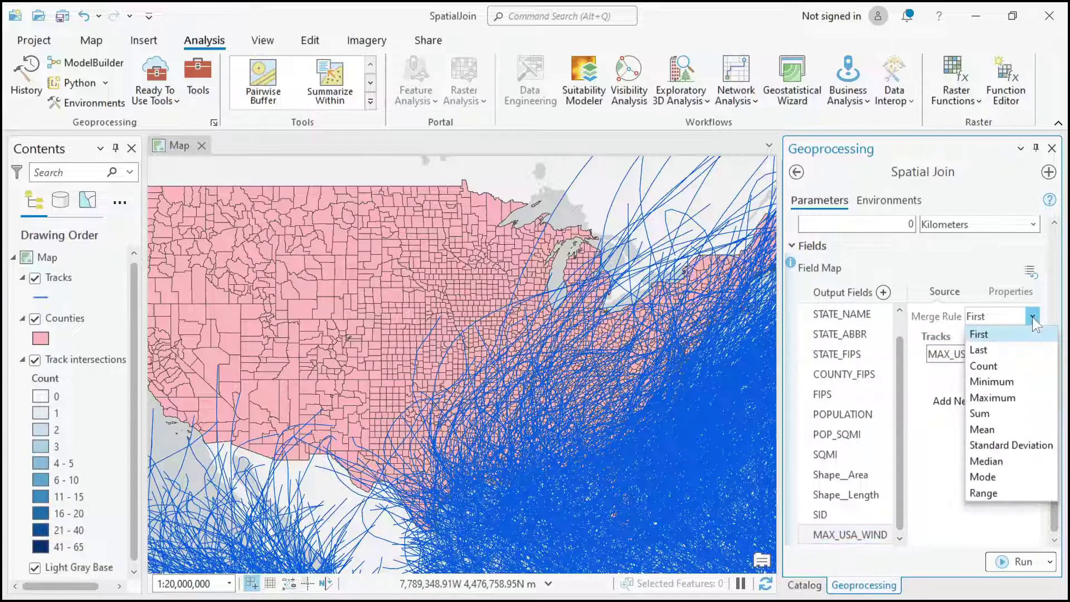
left_click(998, 396)
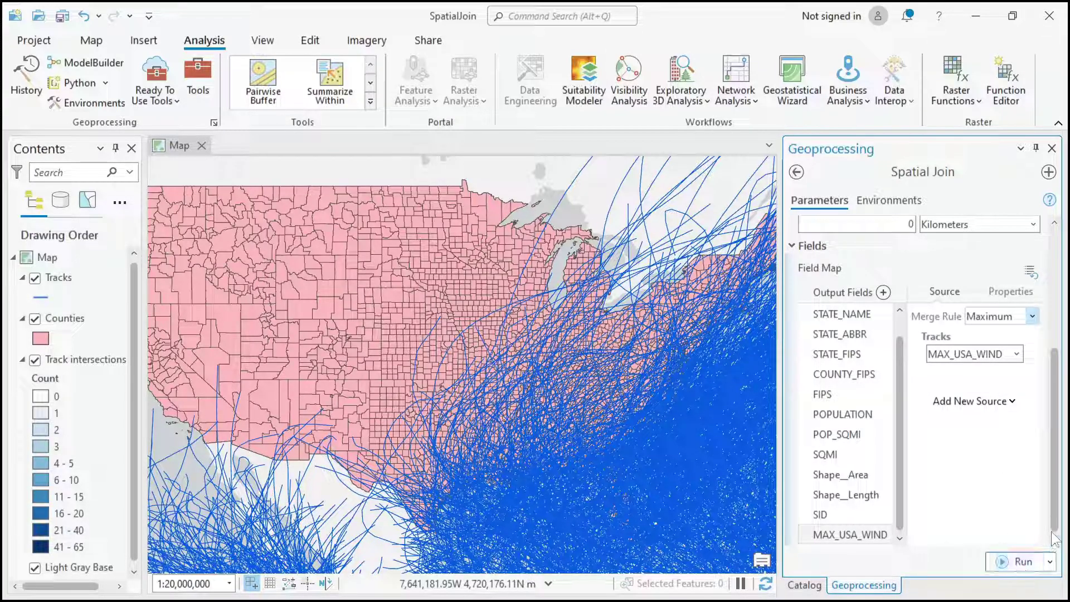
Step: Run the configured Spatial Join and view its result details
left_click_drag(1054, 479, 1059, 365)
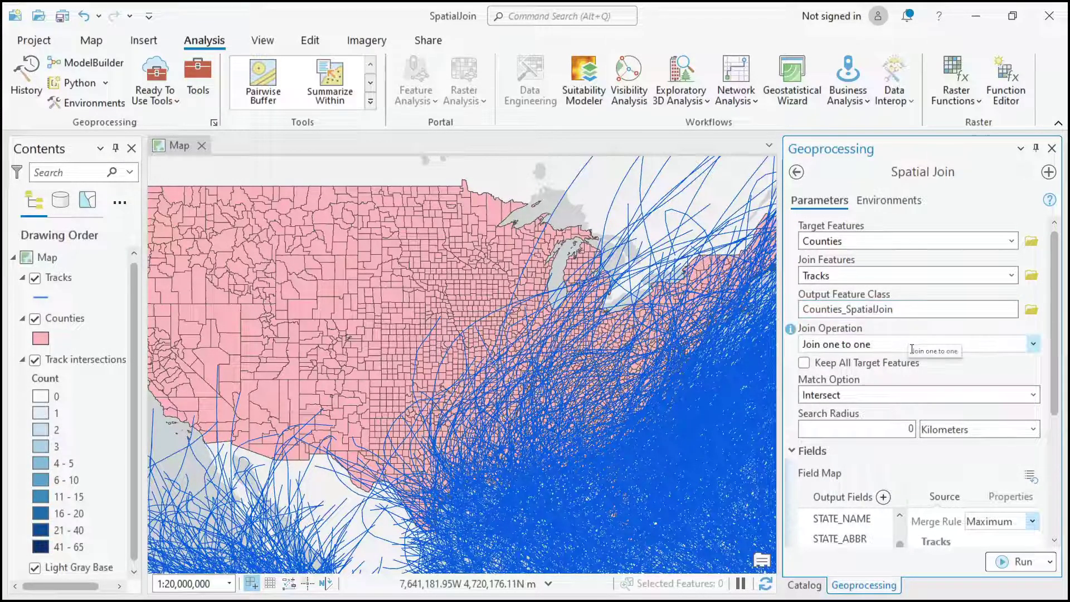
left_click(1020, 563)
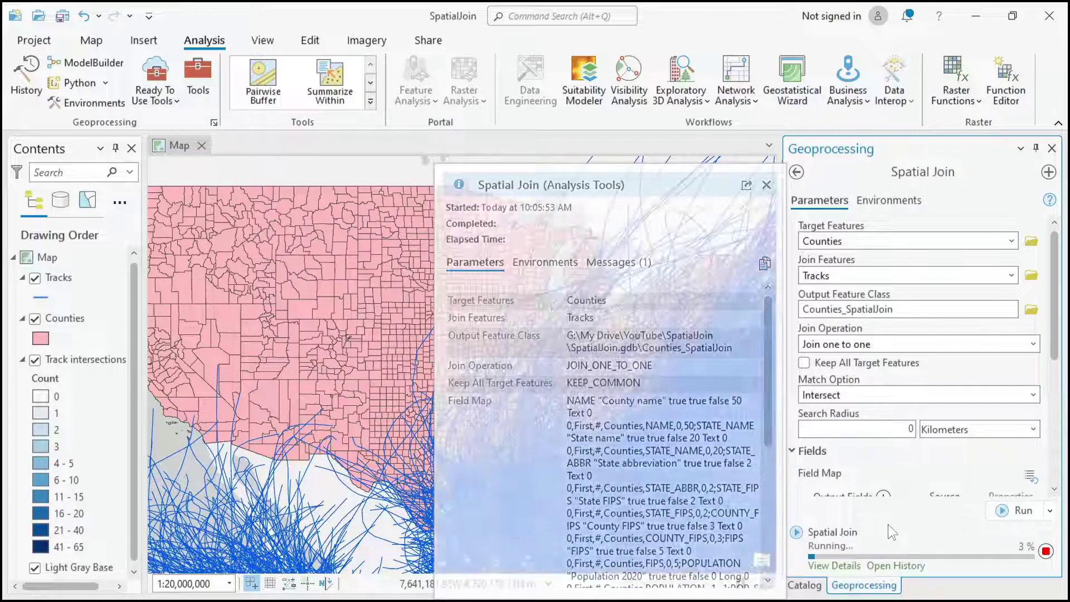
left_click(835, 566)
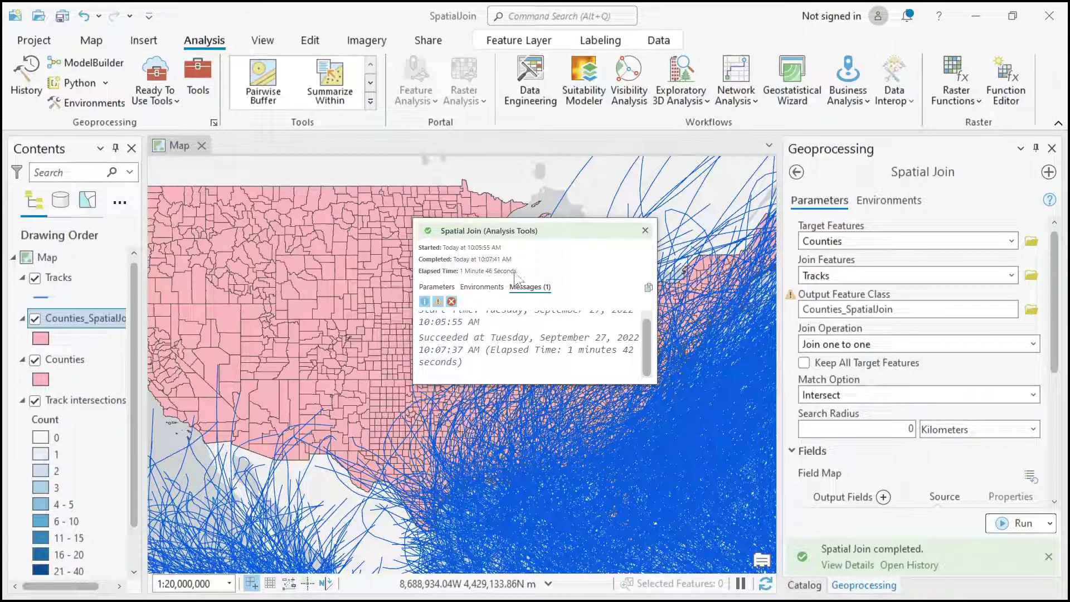
Step: Give the Counties_SpatialJoin layer symbol a solid red fill and apply it
left_click(645, 231)
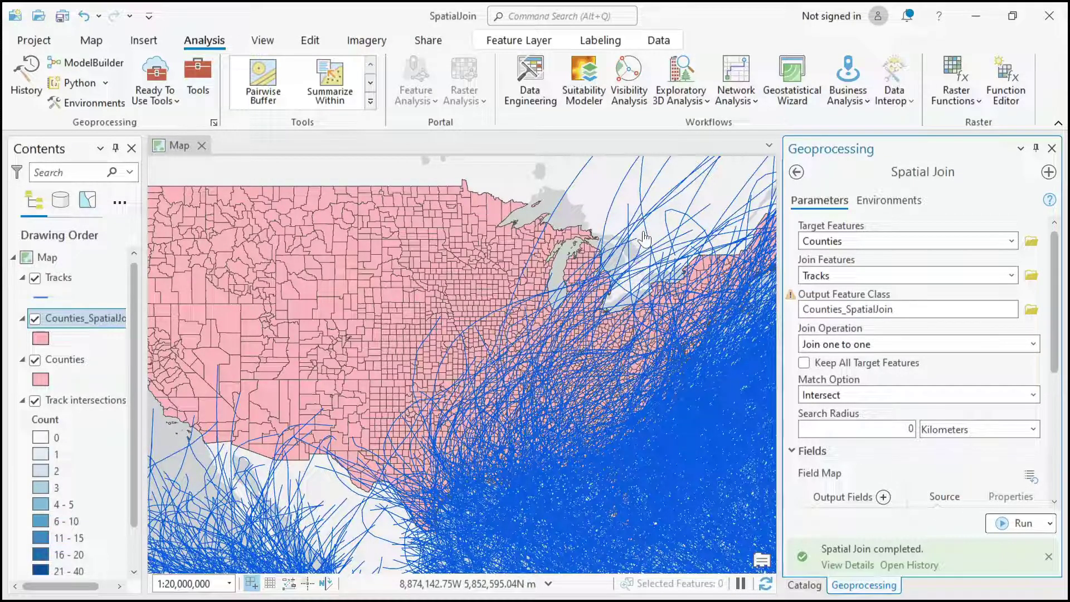
left_click(40, 339)
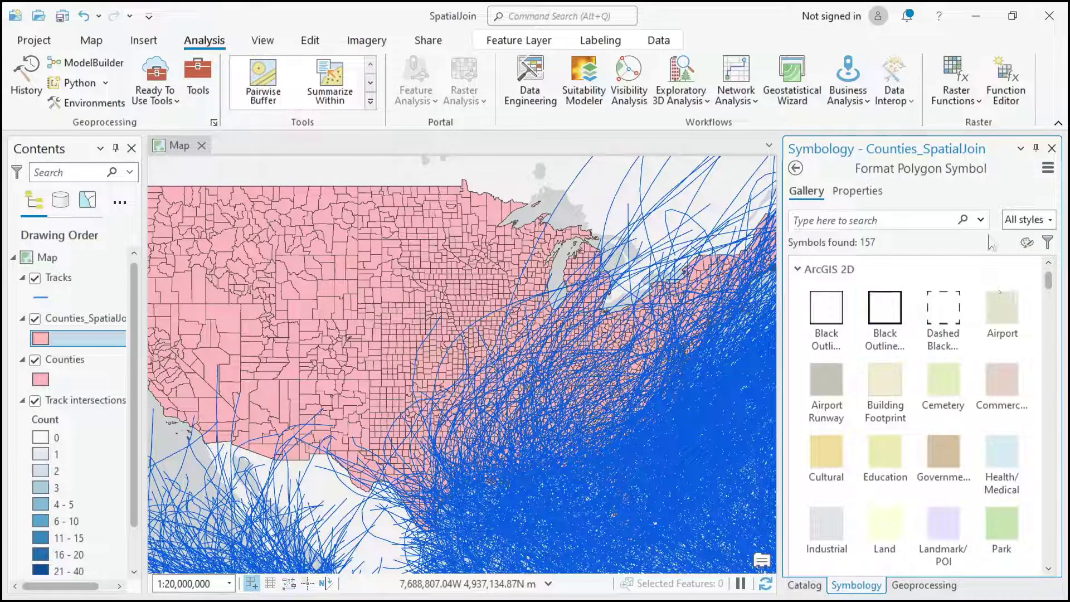
left_click(857, 191)
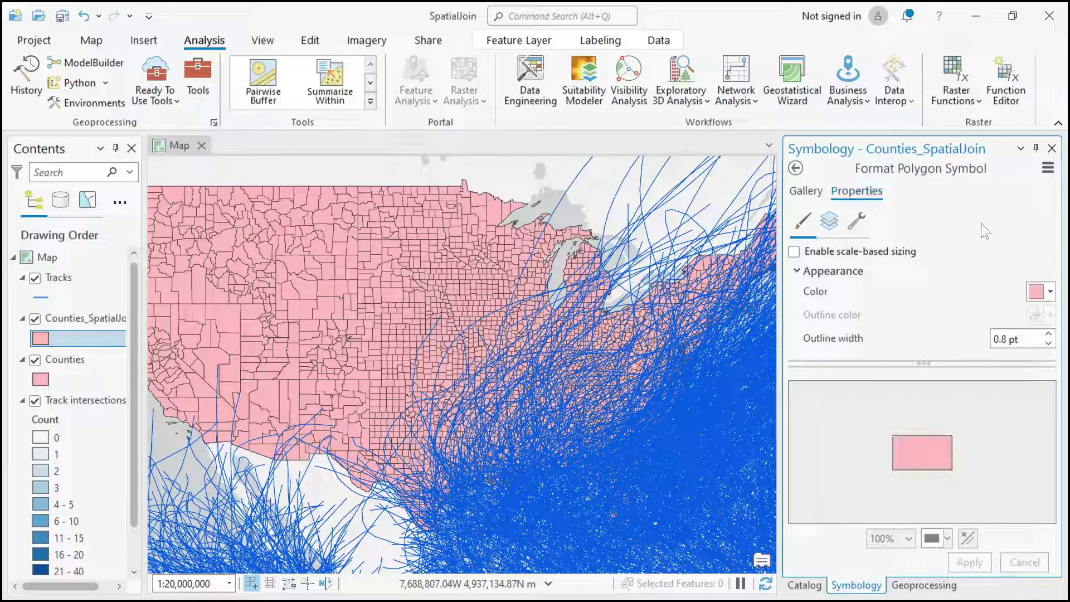
left_click(1050, 292)
left_click(879, 384)
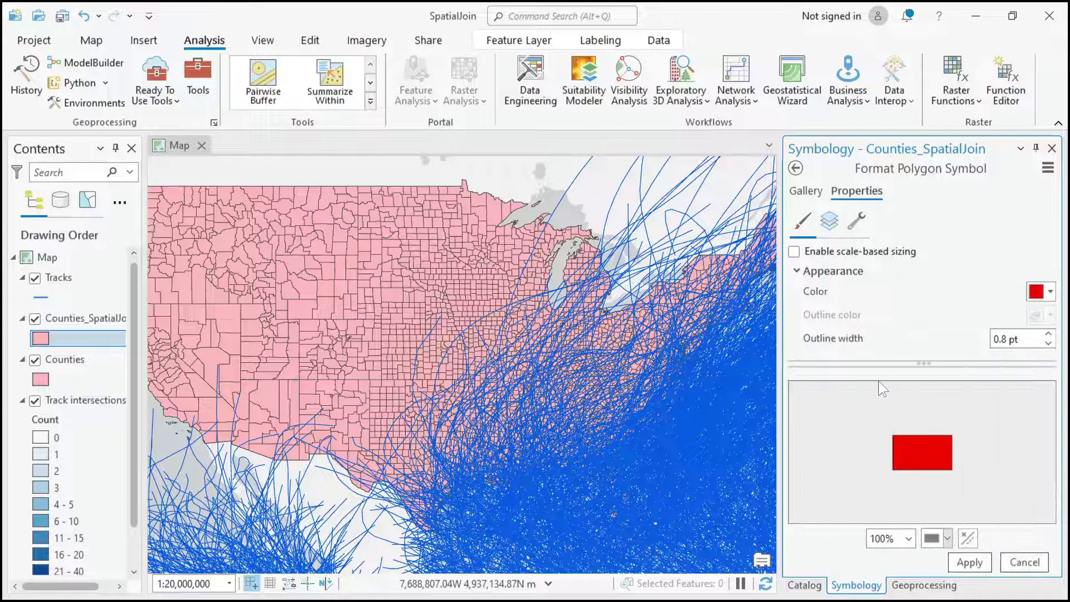
left_click(968, 561)
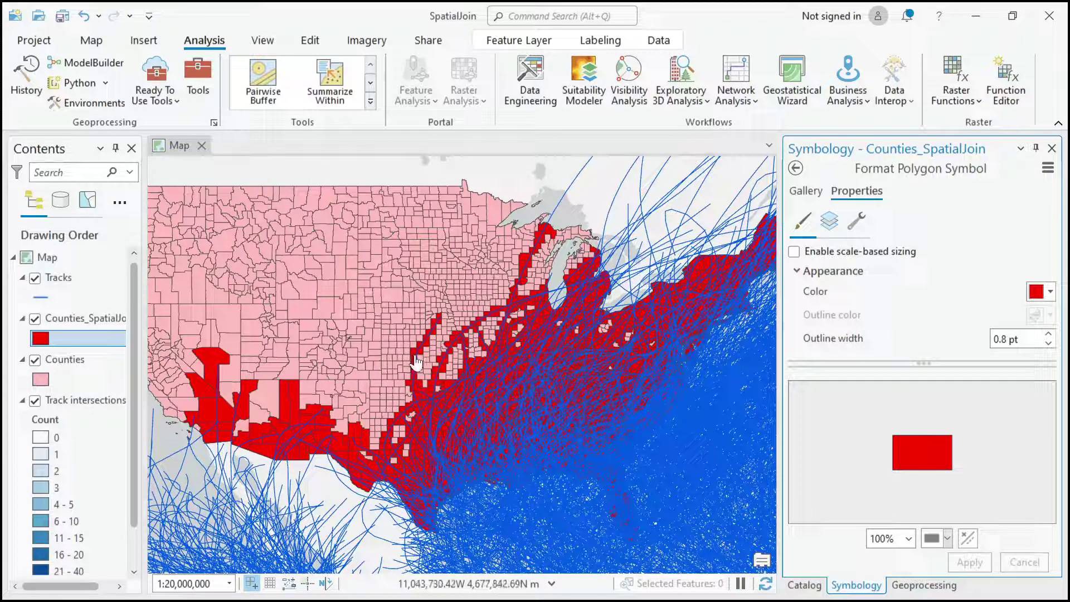
left_click(919, 585)
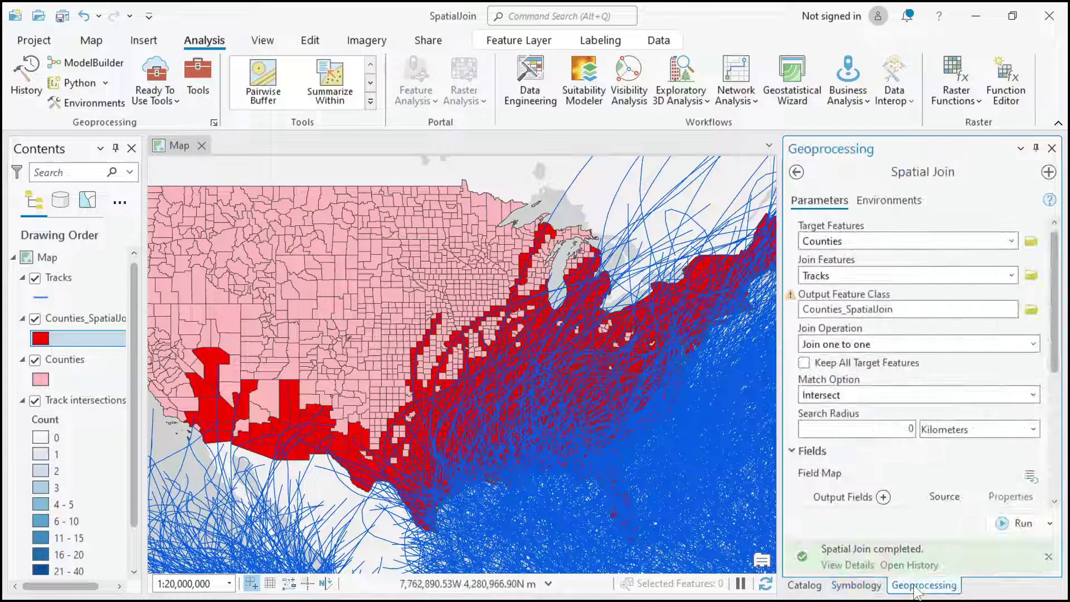
Step: Turn off Keep All Target Features, then browse the Counties_SpatialJoin attribute table's columns
left_click(806, 367)
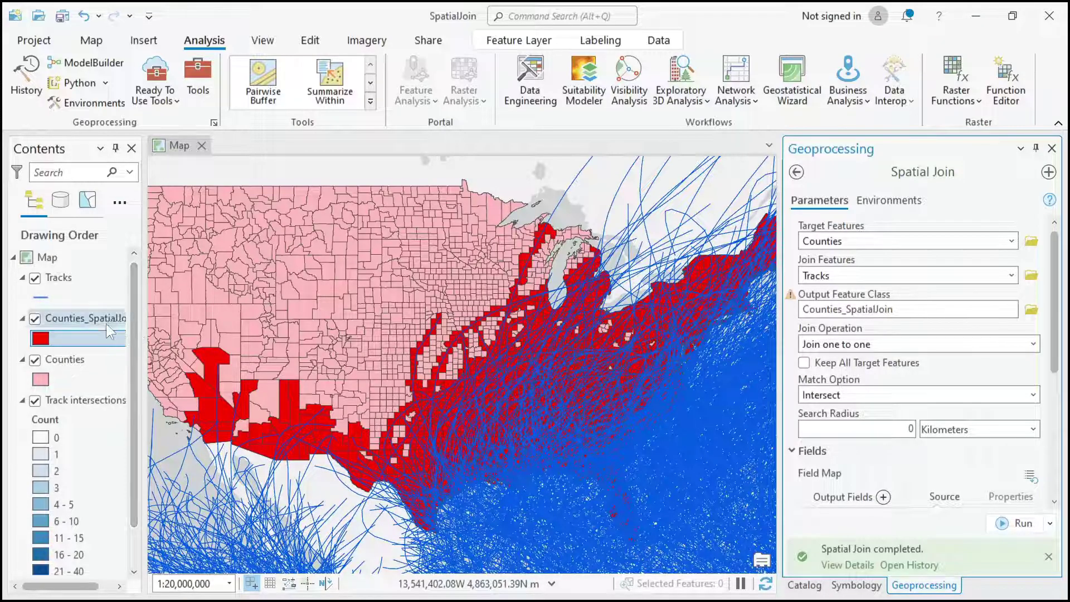
right_click(92, 318)
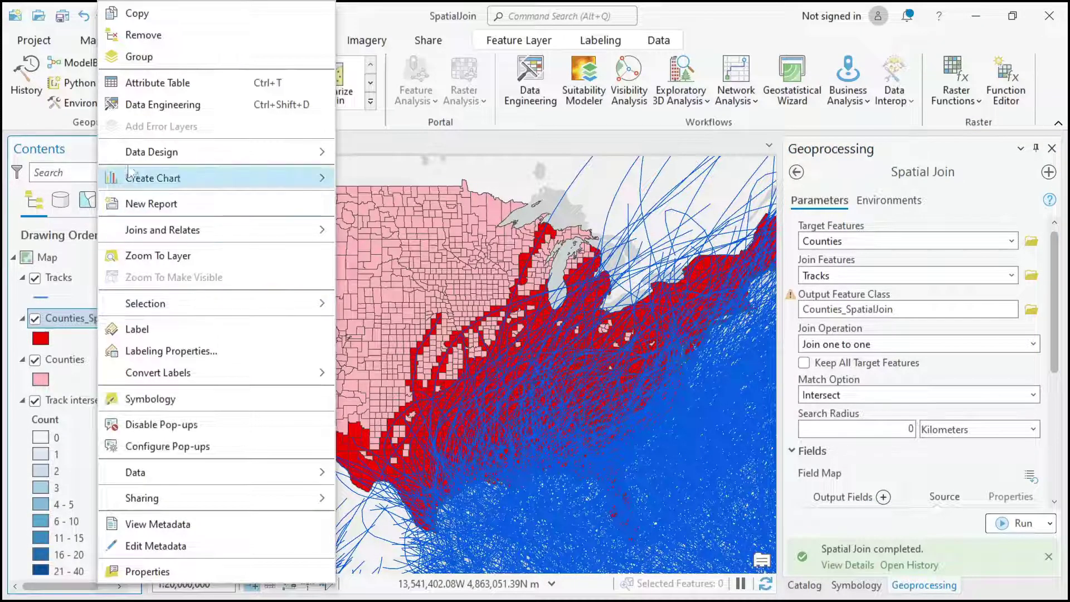
left_click(132, 84)
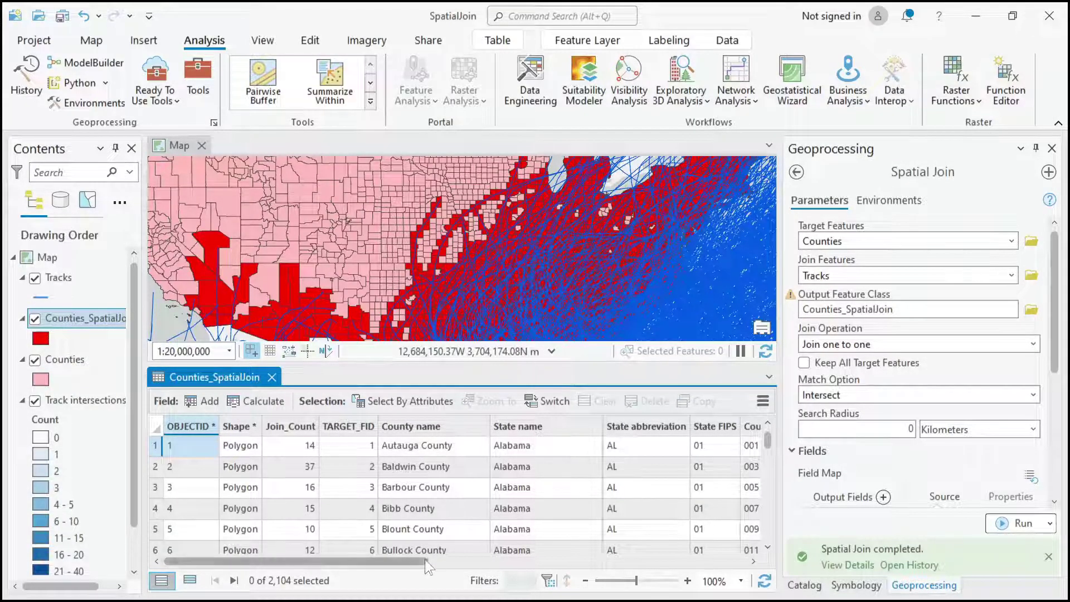
left_click_drag(428, 566, 507, 566)
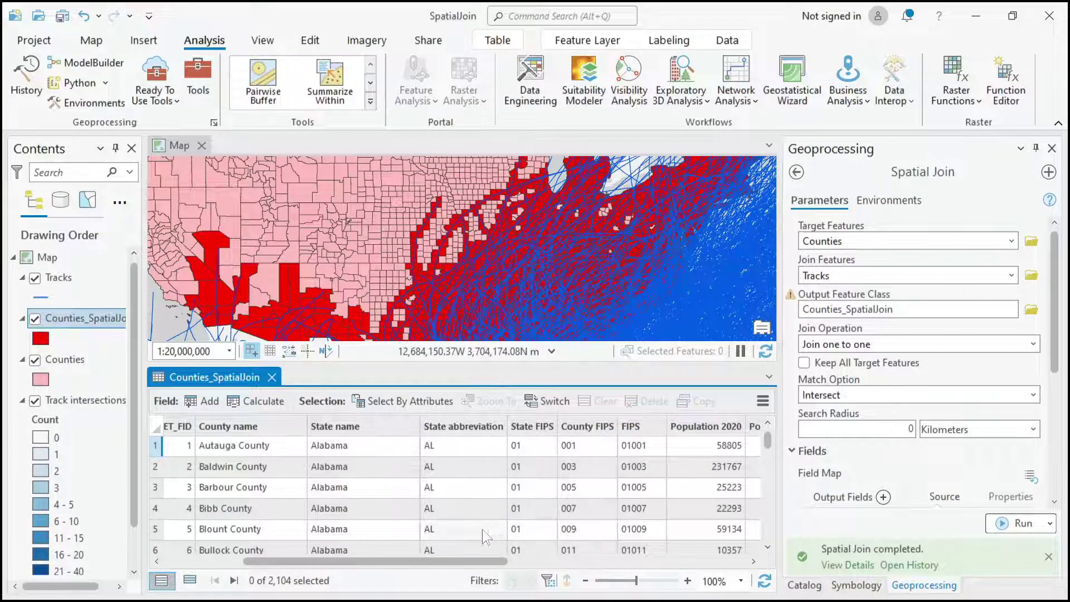
left_click_drag(476, 559, 730, 577)
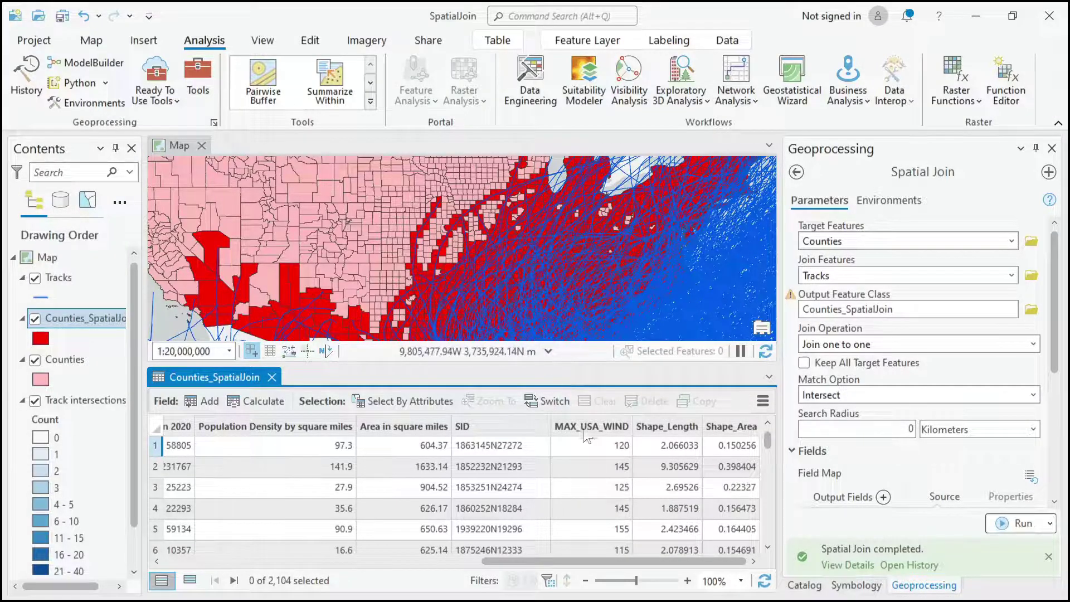
left_click_drag(602, 561, 281, 568)
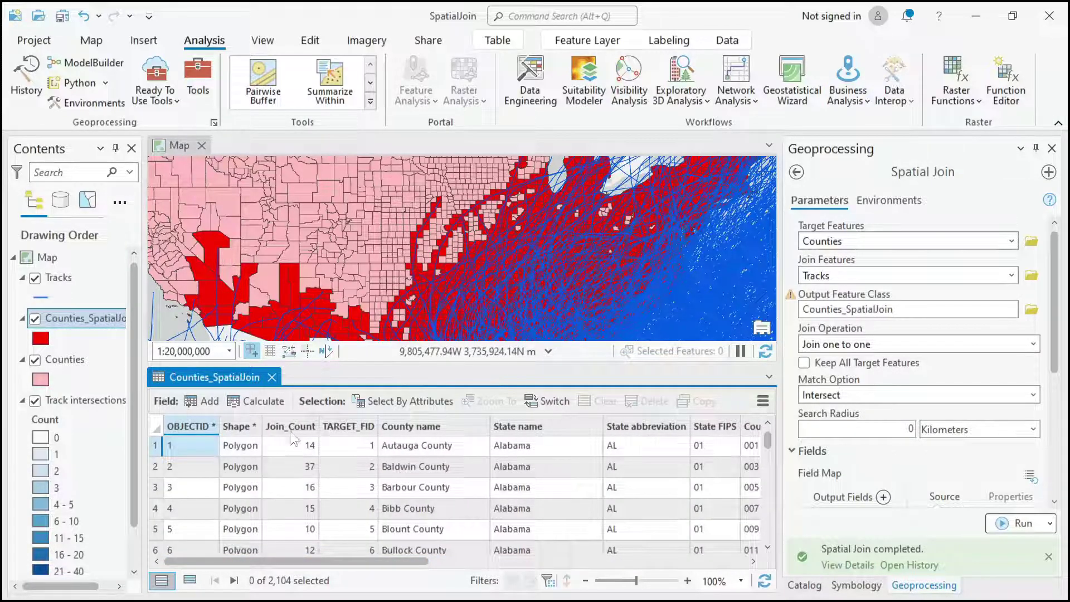
mouse_move(284, 429)
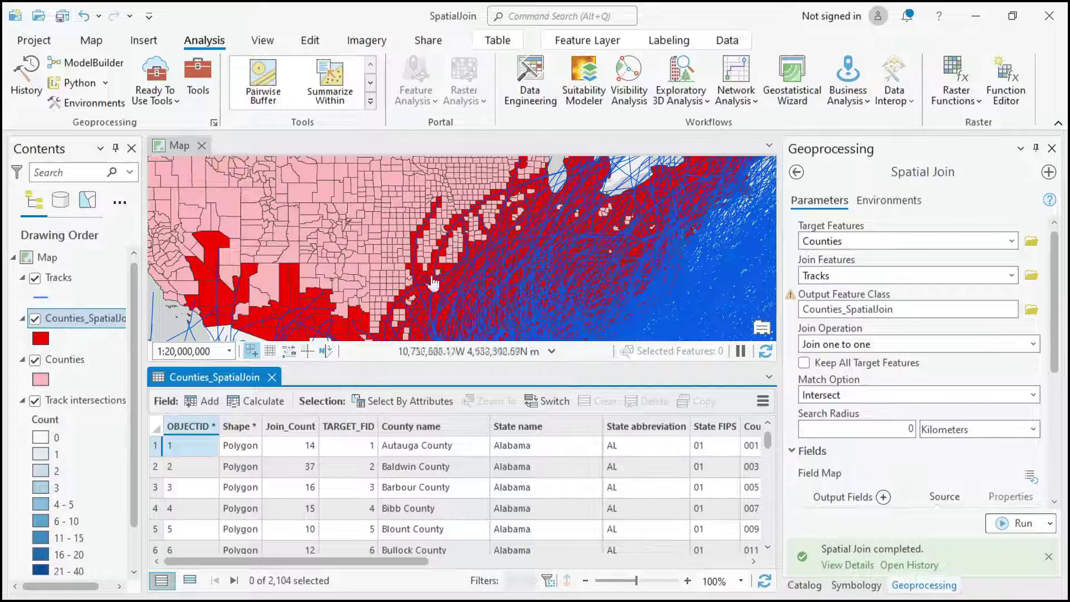
Step: Sort counties by Join_Count descending and select top-ranked Monroe County
right_click(290, 428)
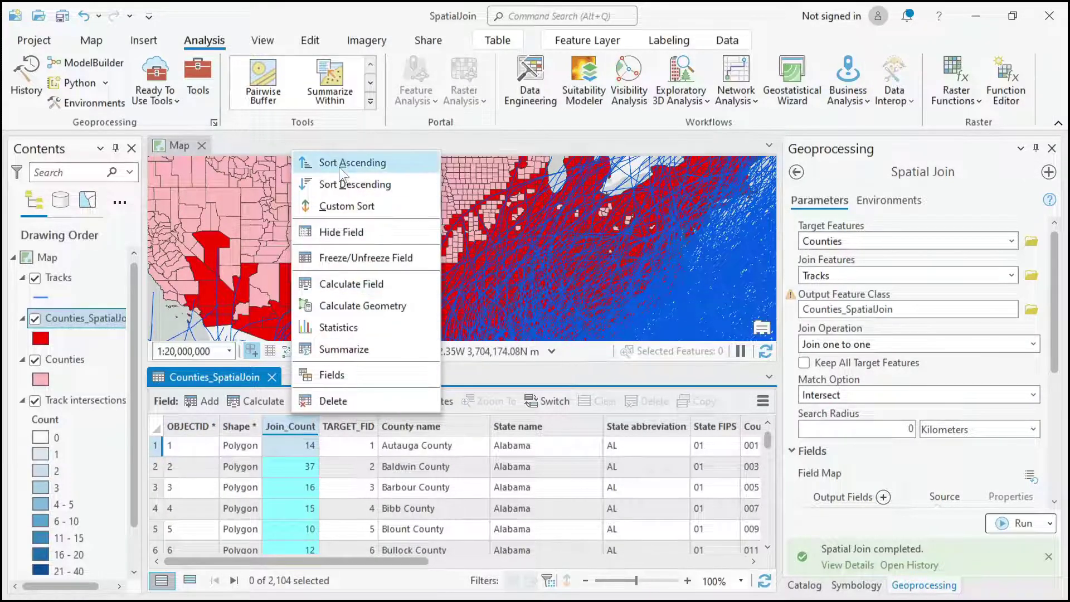
left_click(348, 184)
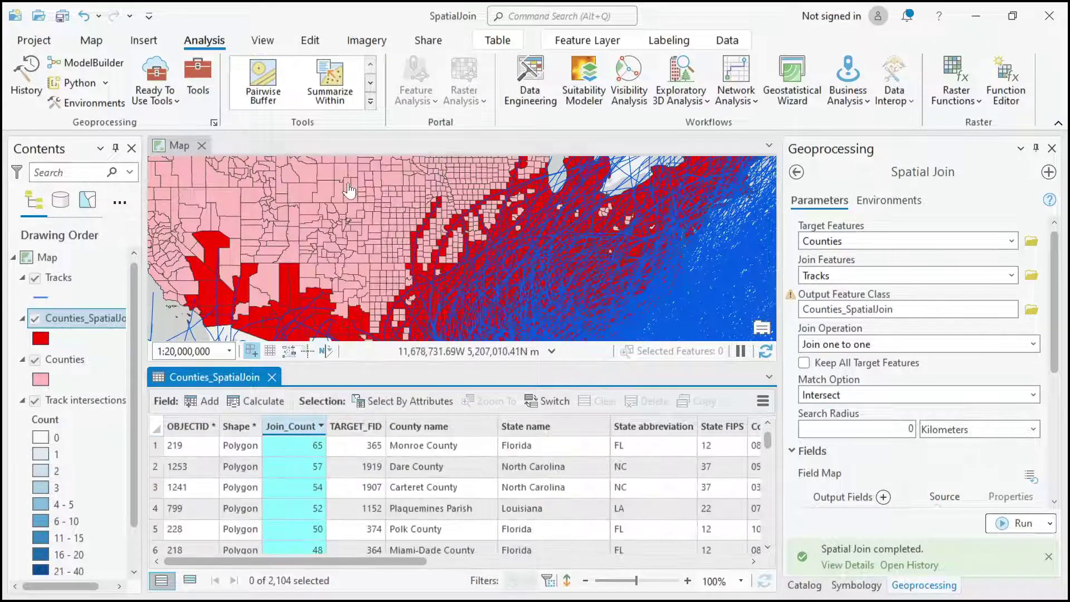
left_click(158, 449)
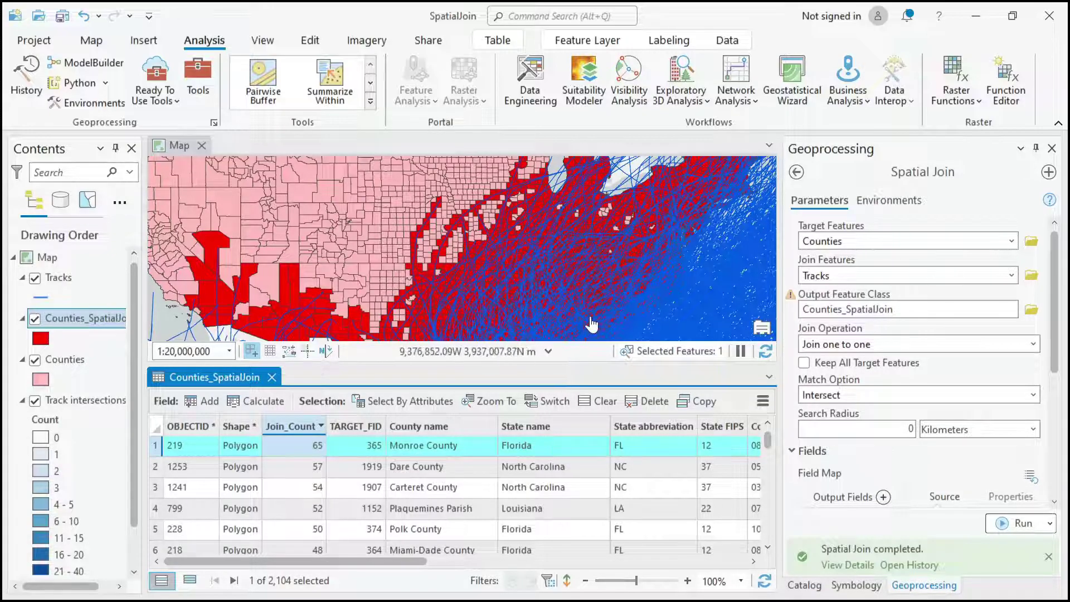
Step: Close the attribute table and hide the hurricane Tracks layer on the map
left_click(271, 378)
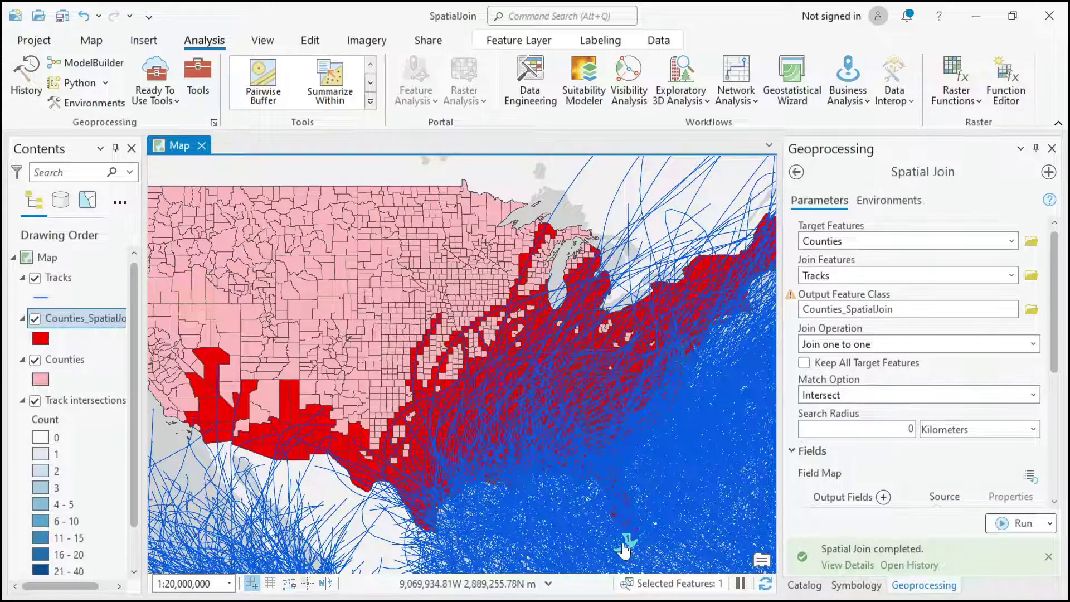
left_click(34, 279)
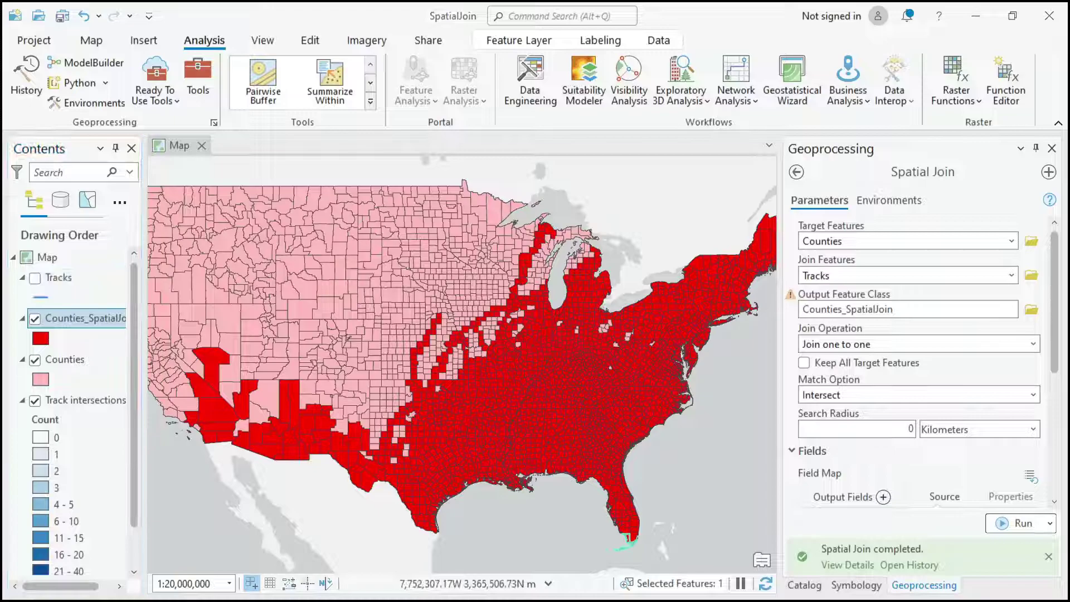
left_click(512, 43)
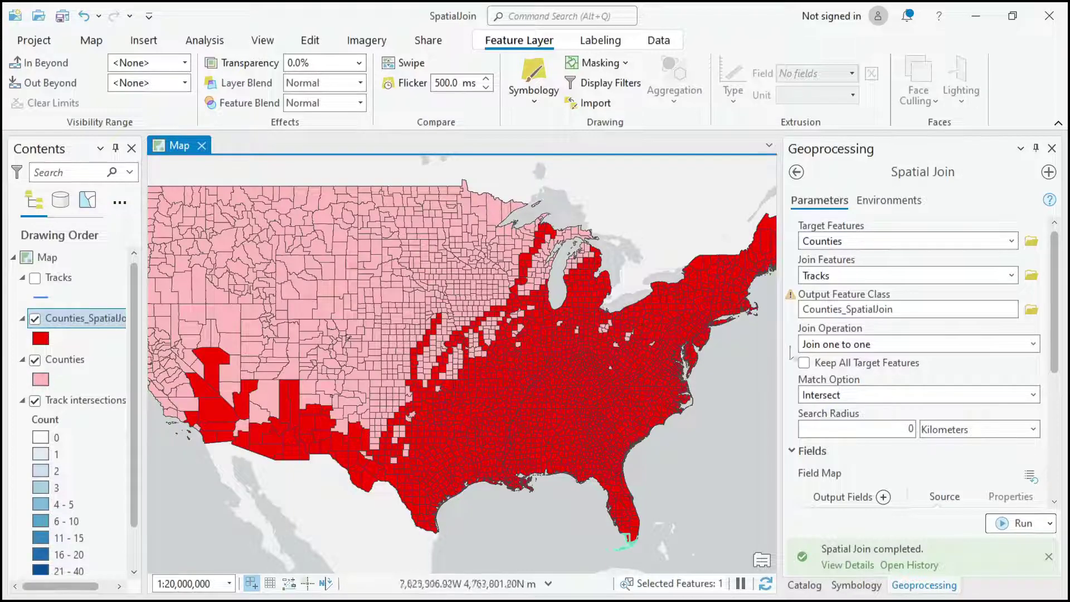
Step: Shade Counties_SpatialJoin with Graduated Colors on Join_Count, then hide it and show Tracks
left_click(532, 81)
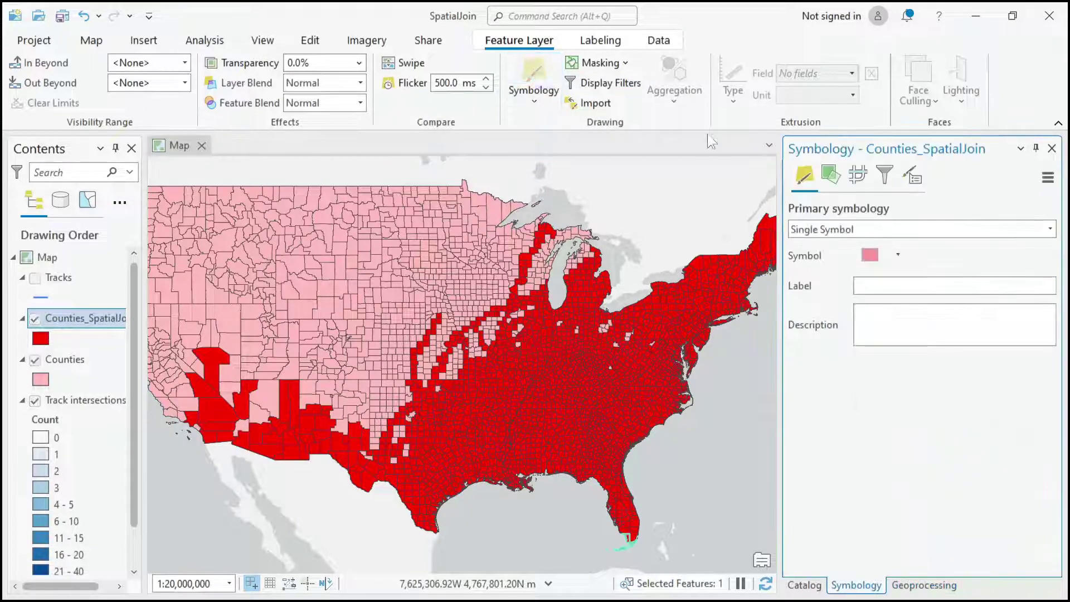
left_click(903, 230)
left_click(835, 375)
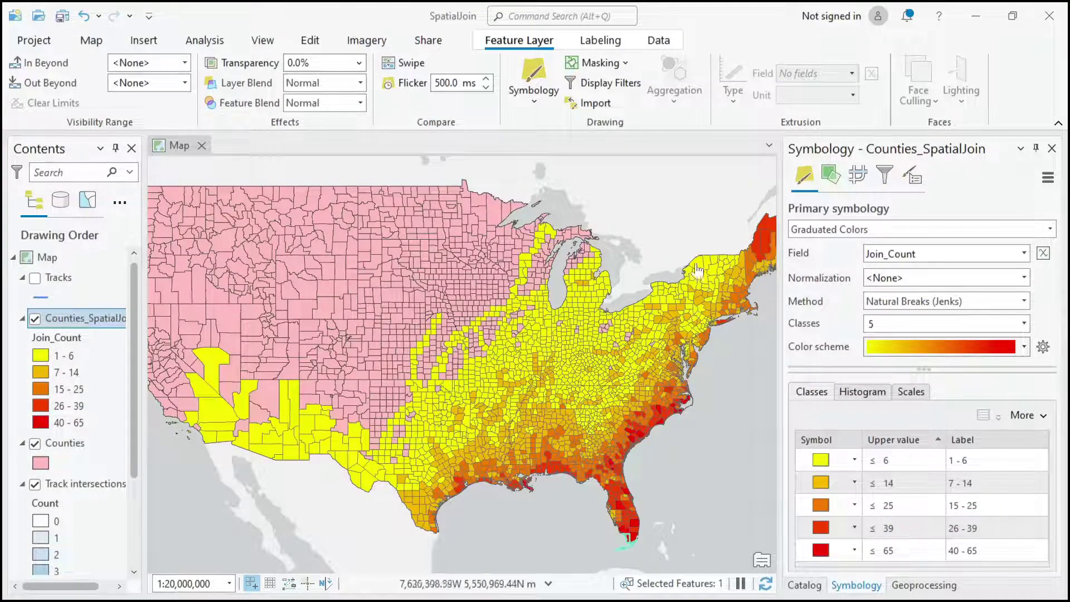
left_click(34, 319)
left_click(34, 277)
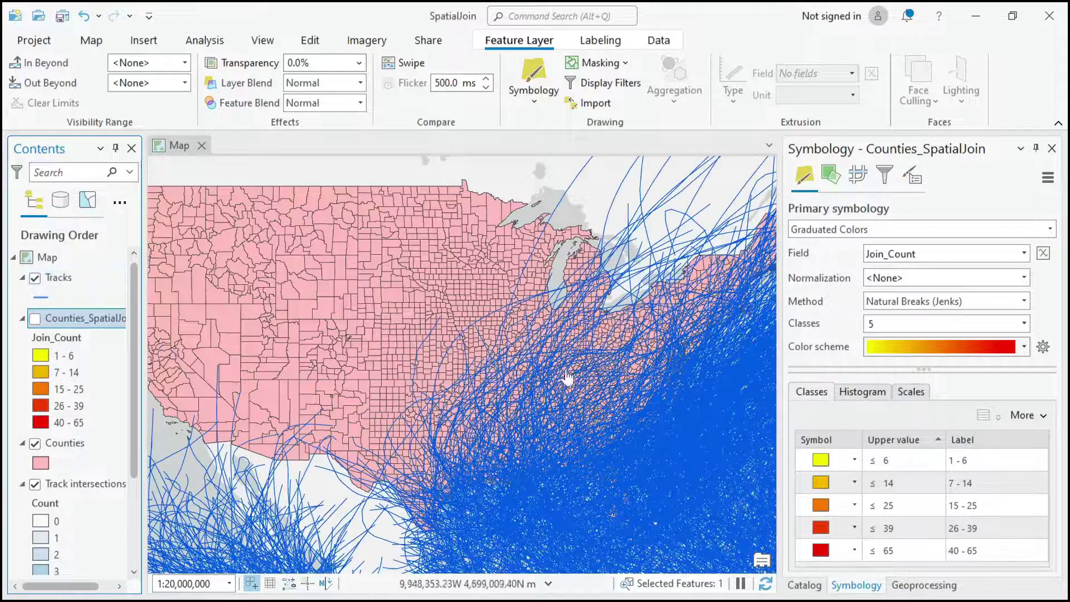
Step: Set the Spatial Join target features to Tracks and join features to Counties
left_click(924, 584)
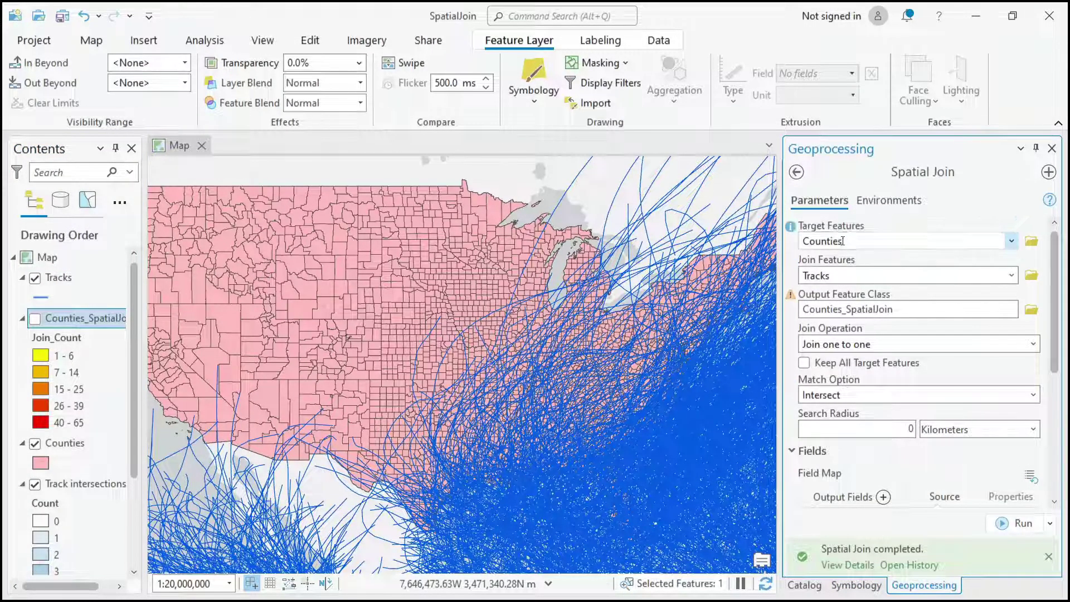
left_click(1011, 241)
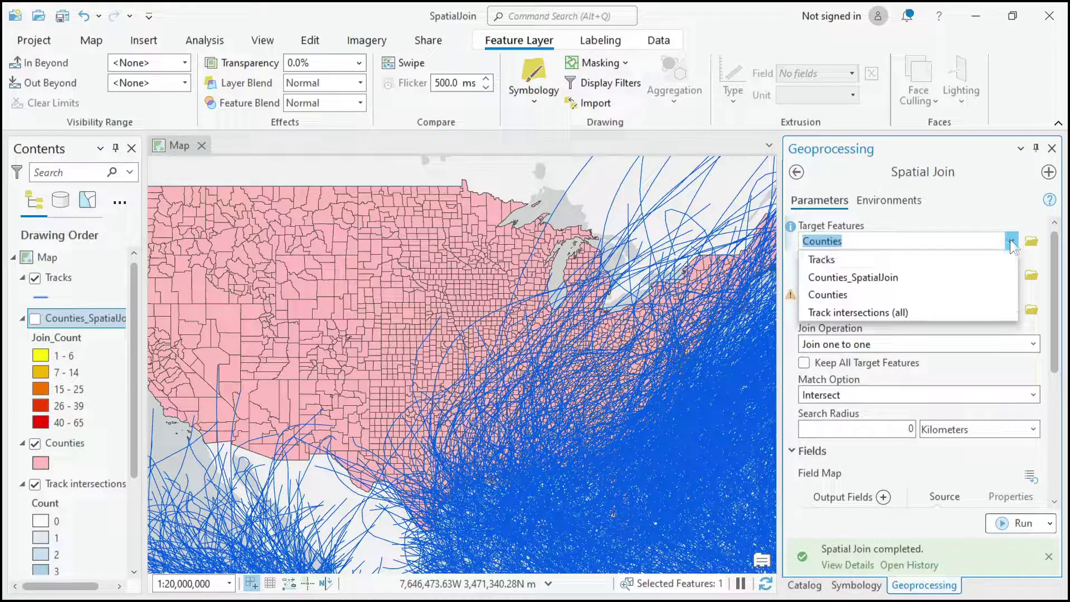
left_click(827, 262)
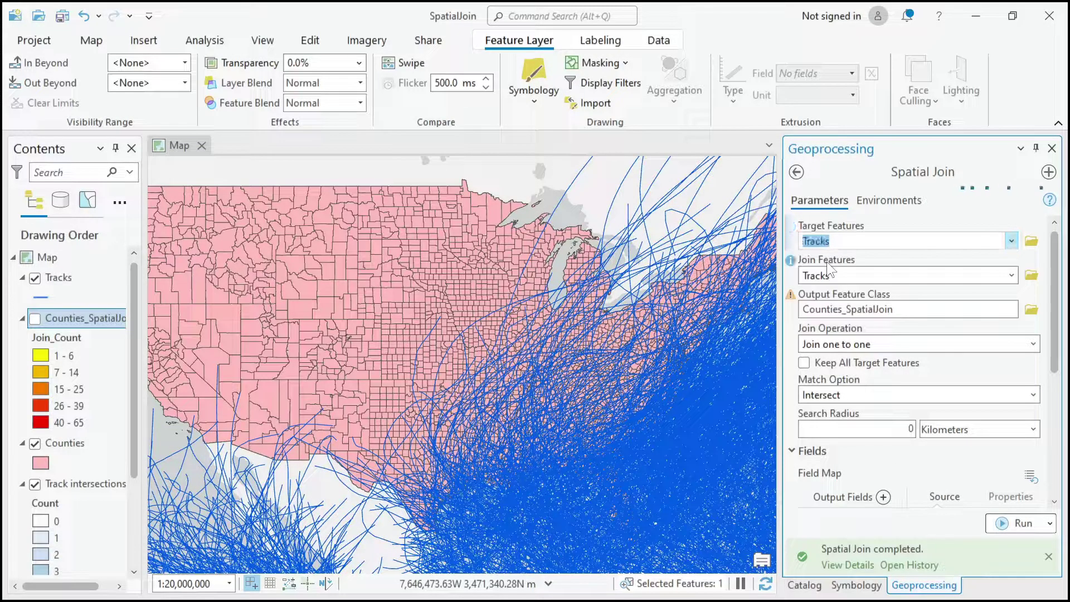
left_click(1011, 275)
left_click(828, 329)
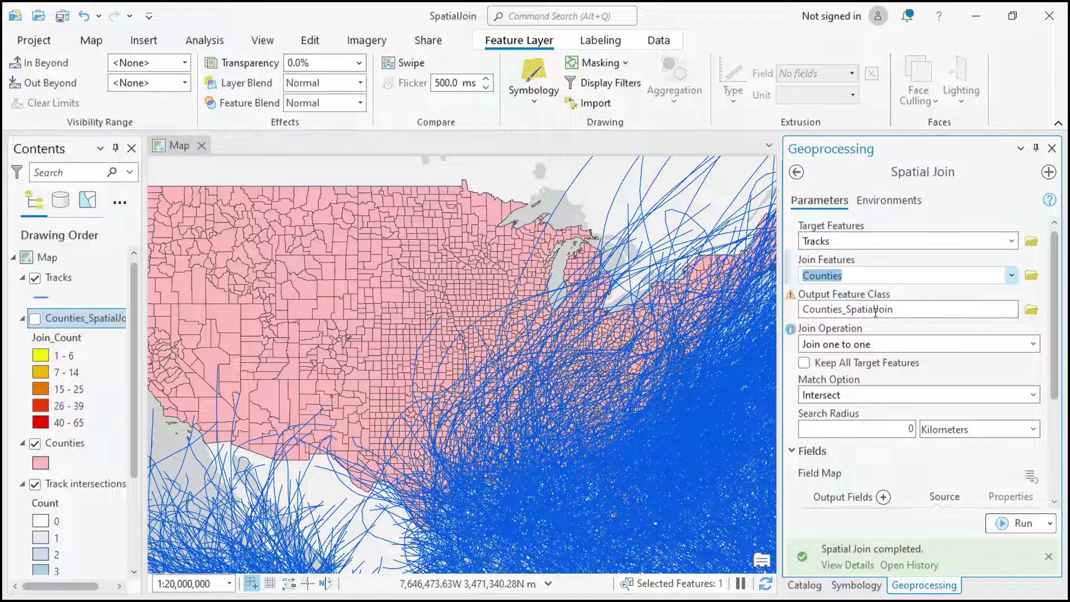
Step: Name the Spatial Join output feature class Tracks_SpatialJoin
mouse_move(1015, 310)
left_mouse_down()
mouse_move(954, 310)
mouse_move(1018, 312)
left_mouse_up()
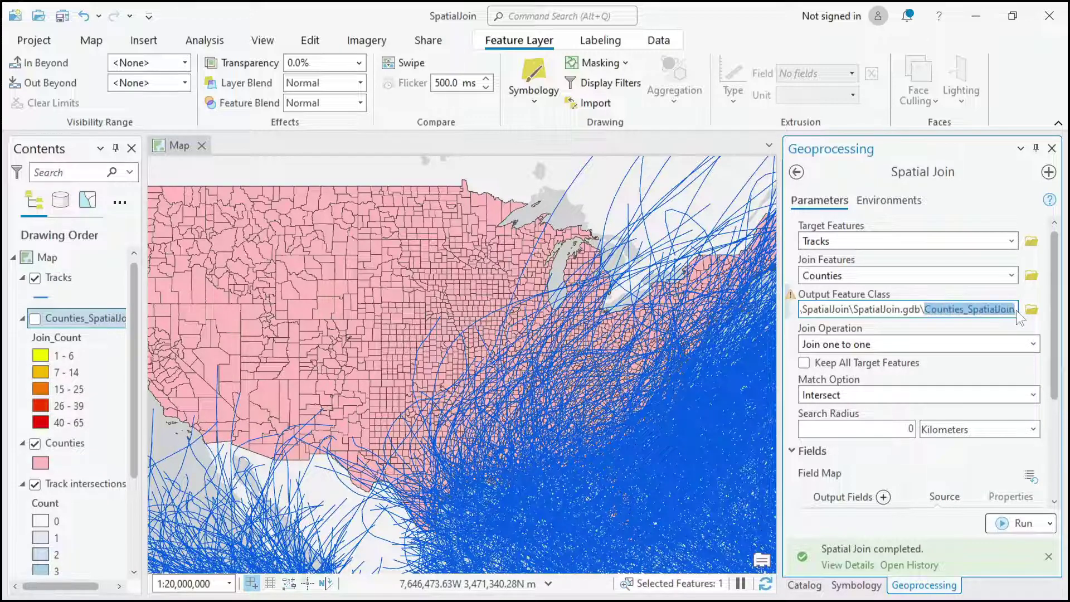
type("Track")
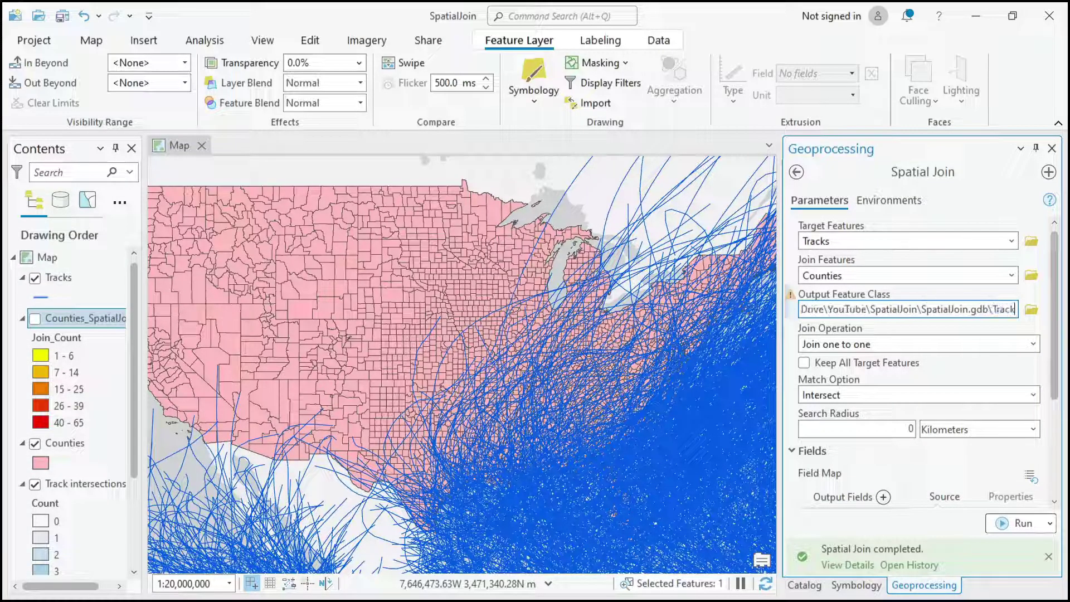
type("s_Spatial")
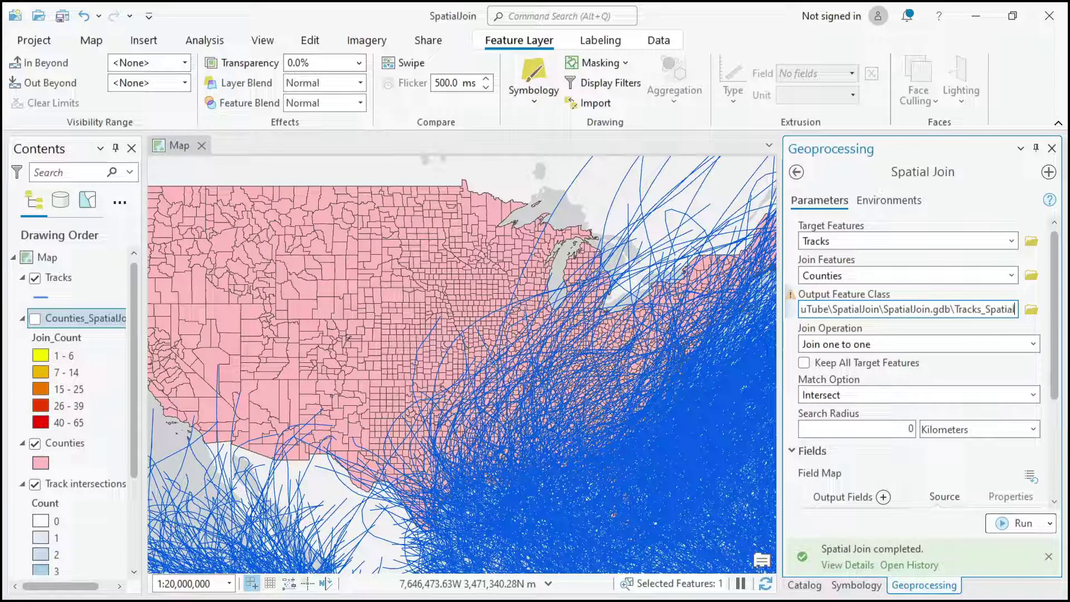
type("Jo")
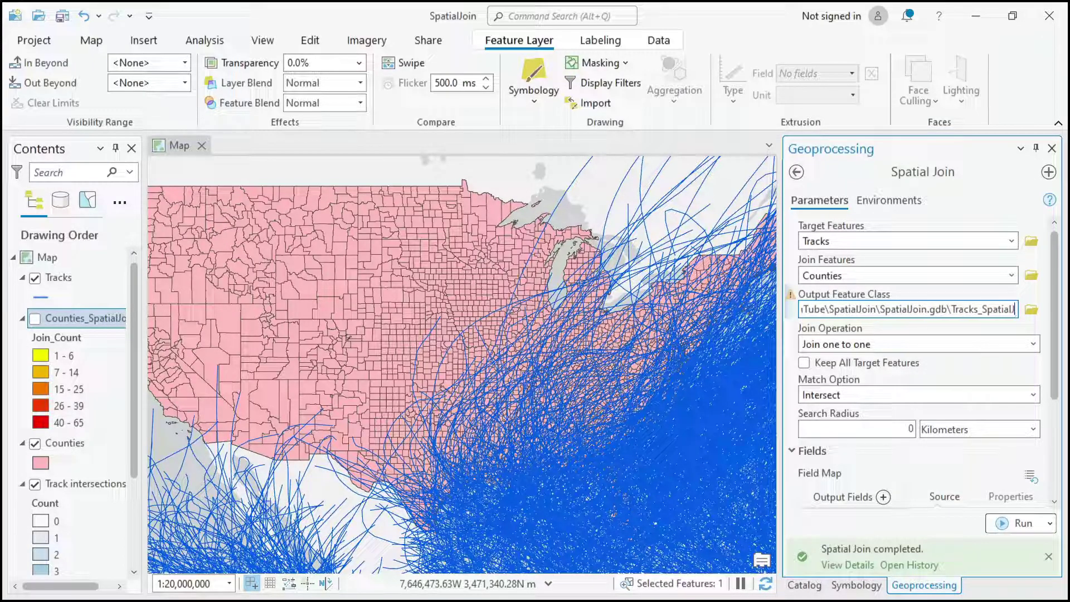
type("in")
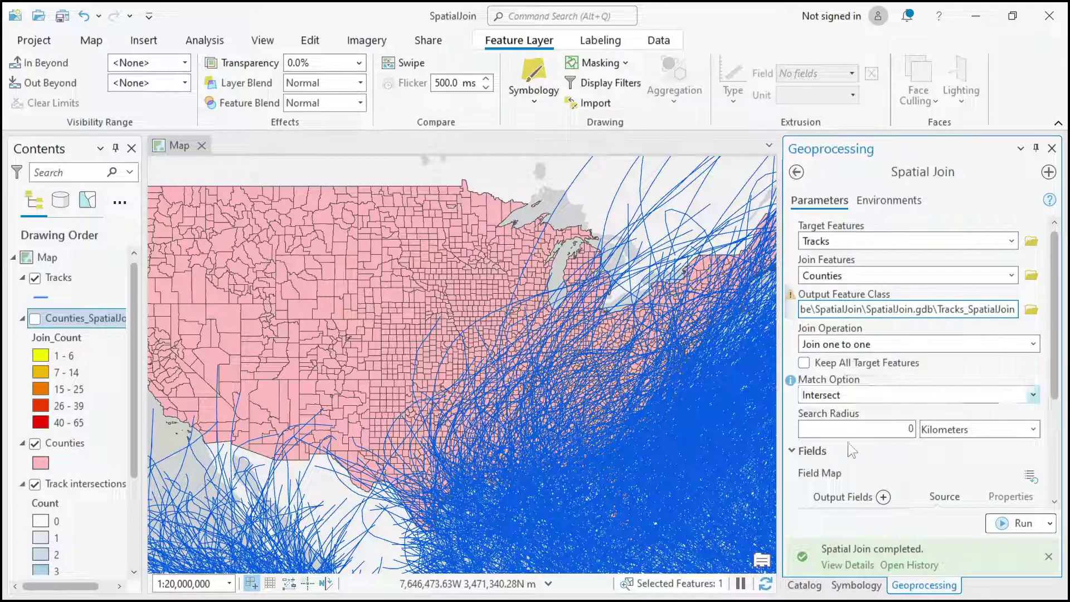
left_click(805, 362)
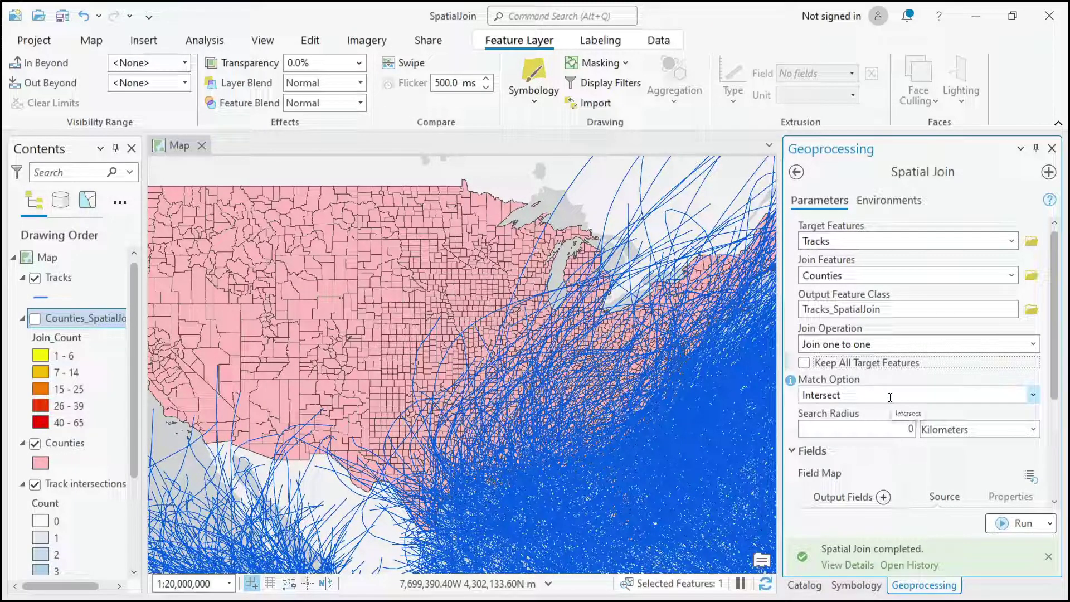
left_click_drag(1055, 382, 1057, 472)
left_click(1031, 319)
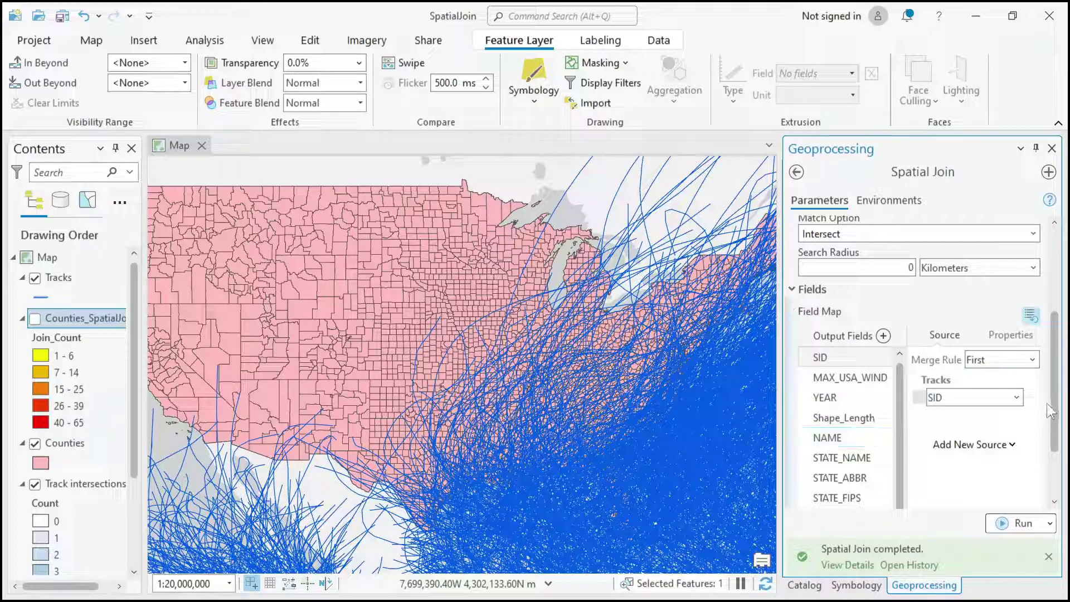
scroll(1050, 411, "down", 3)
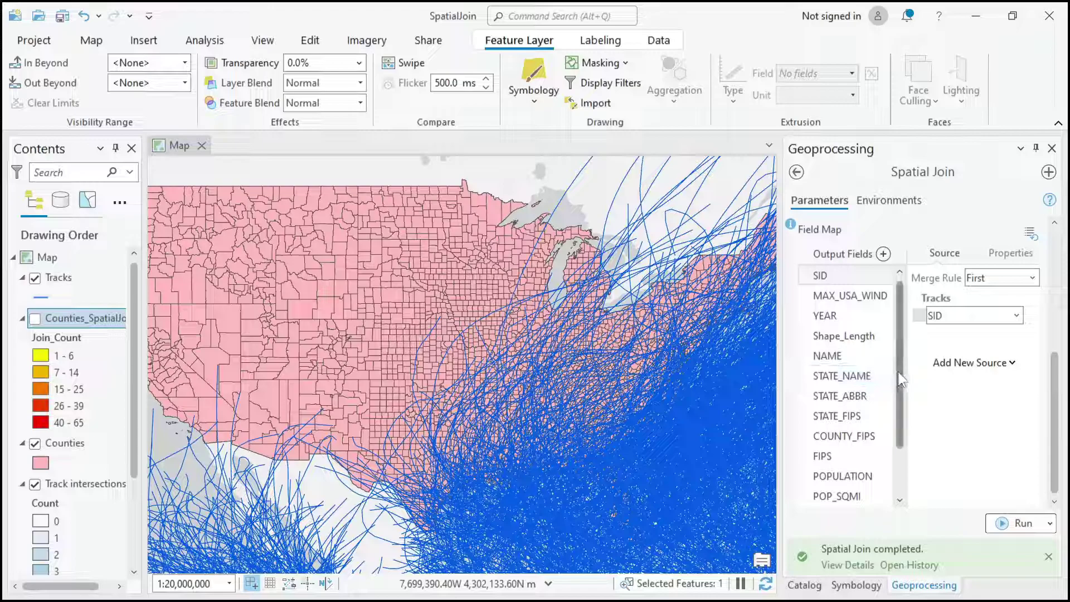
left_click_drag(898, 371, 897, 393)
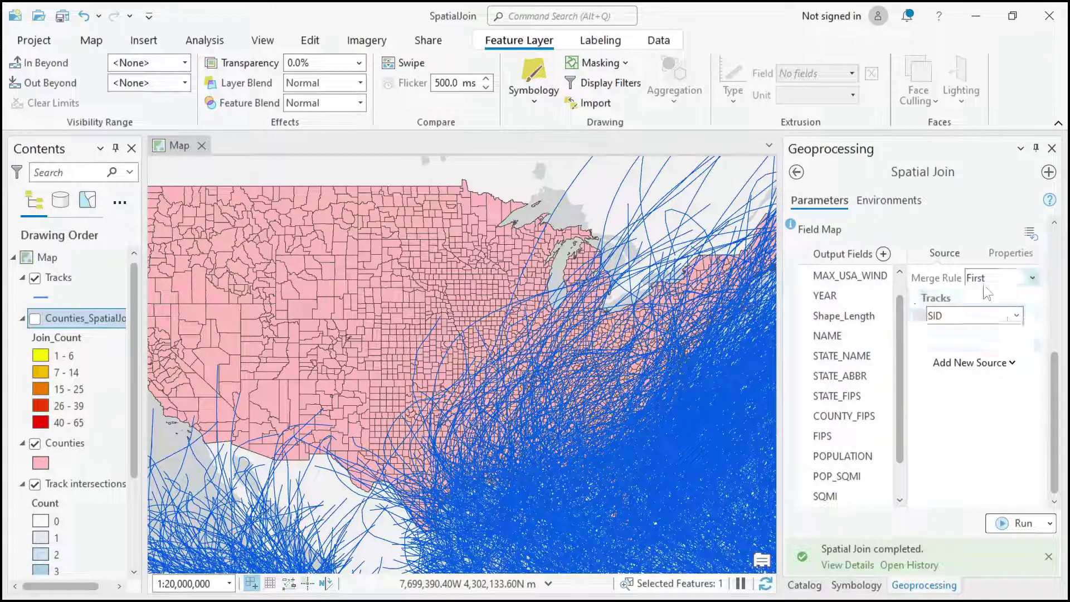
scroll(1057, 434, "up", 5)
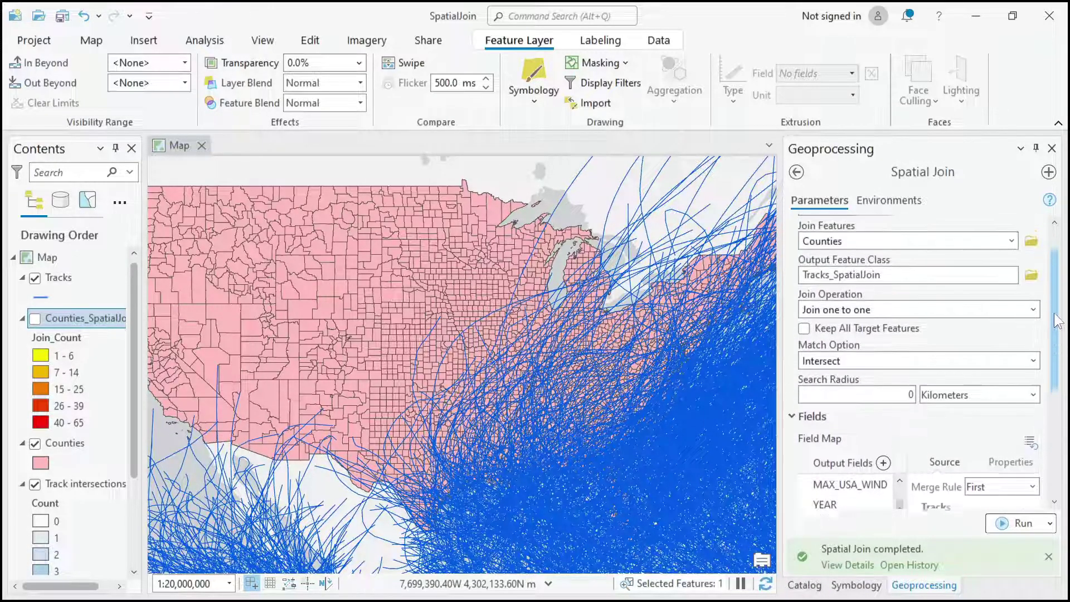
Step: Run the track-by-county Spatial Join and dismiss its run details
left_click(1002, 516)
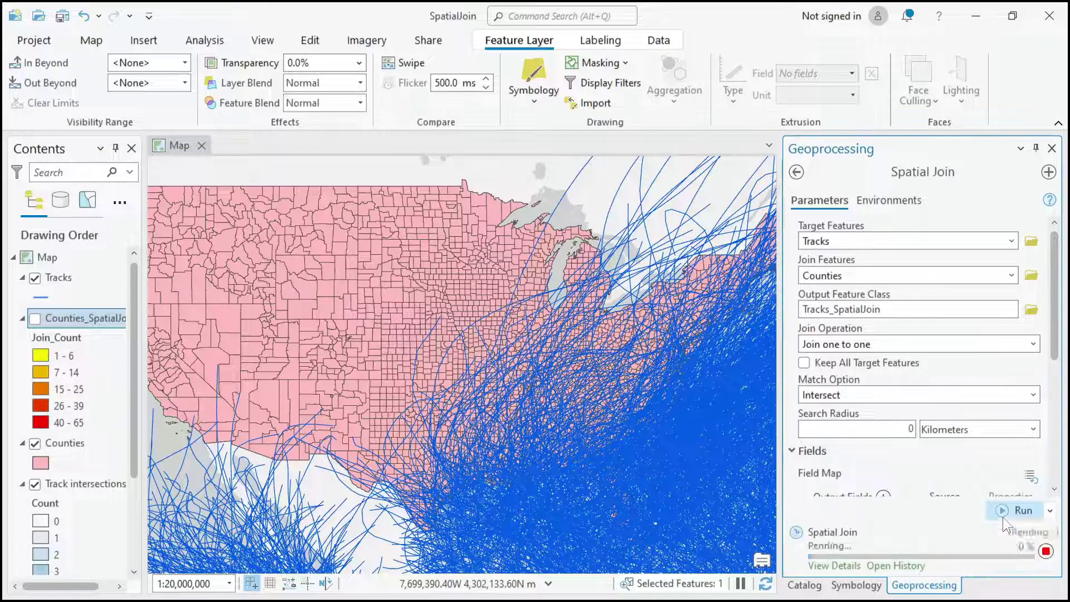
left_click(834, 565)
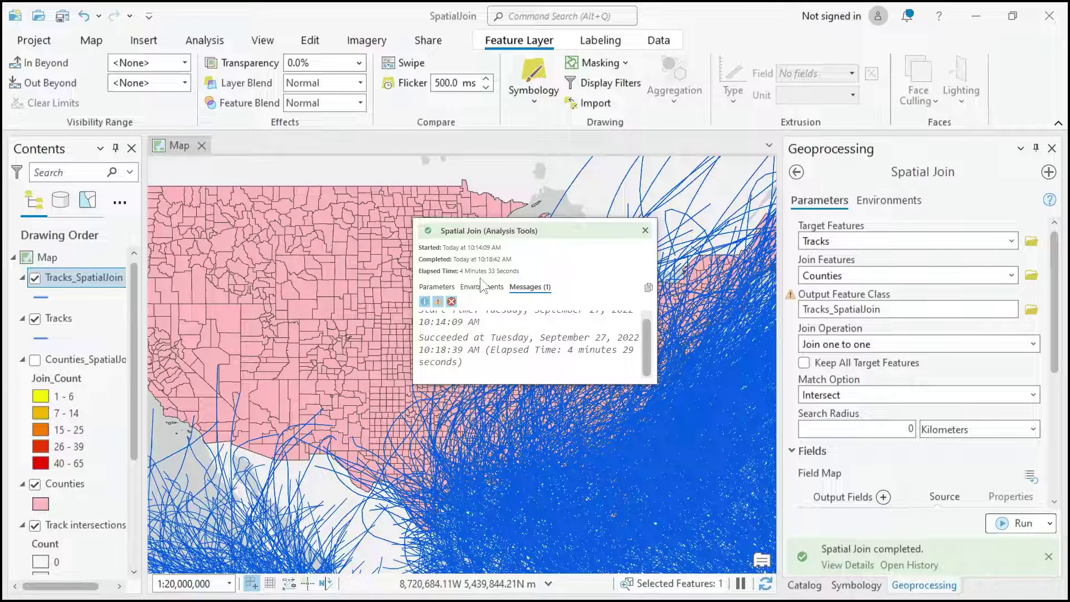
left_click(645, 231)
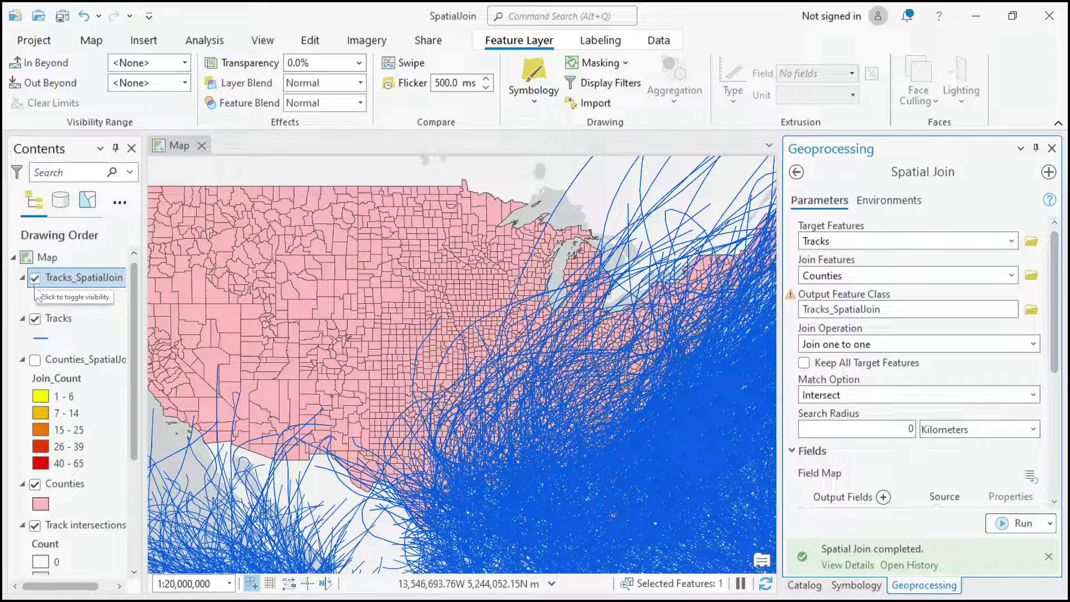
Step: Toggle the original Tracks layer off and on to compare it with Tracks_SpatialJoin
left_click(35, 320)
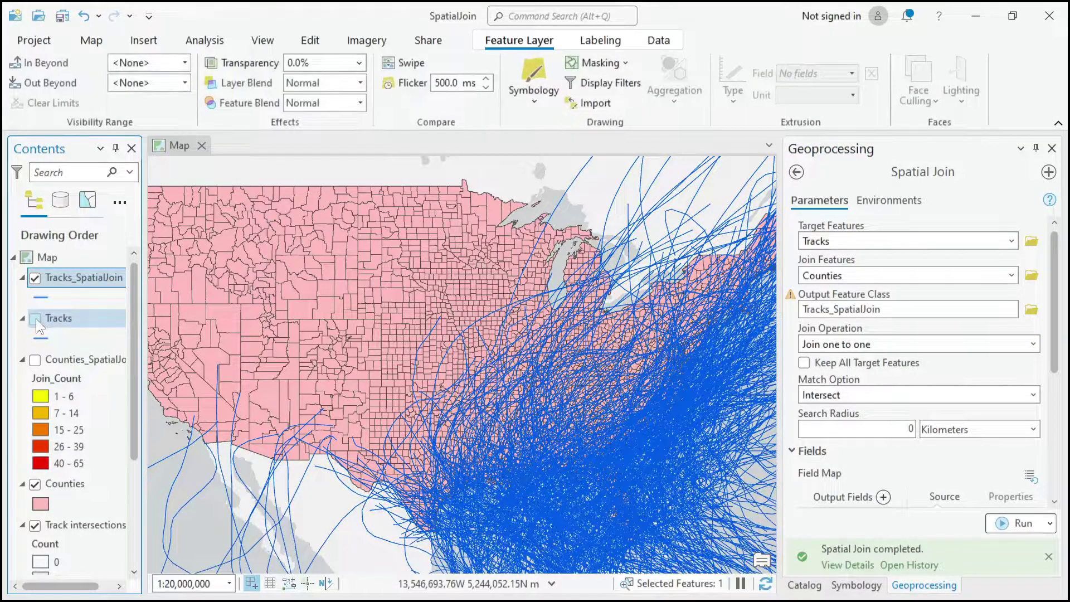
left_click(36, 319)
left_click(36, 319)
left_click(35, 319)
left_click(36, 319)
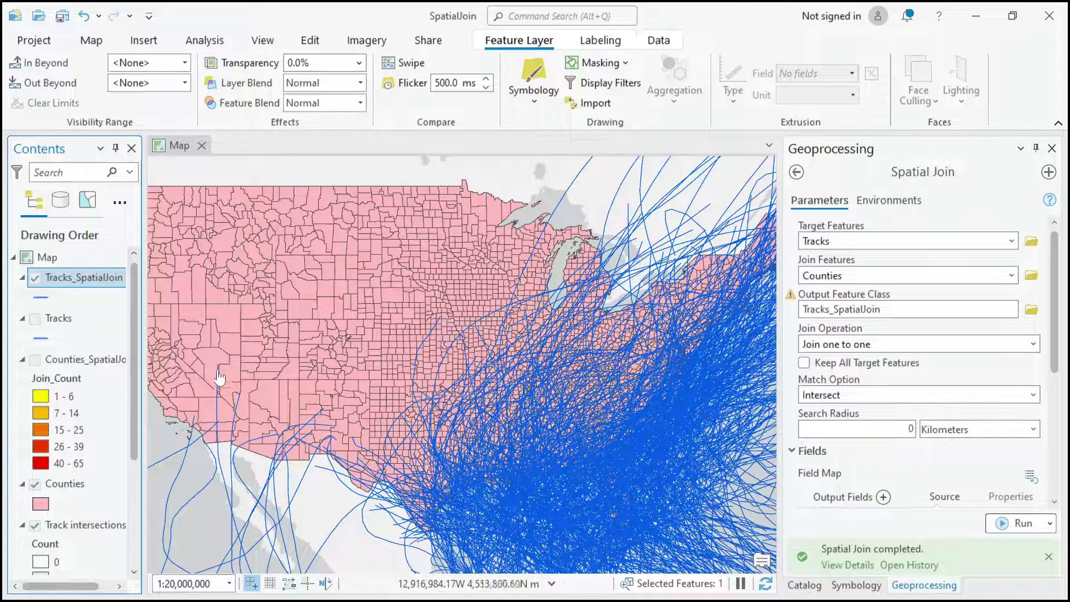
left_click(35, 319)
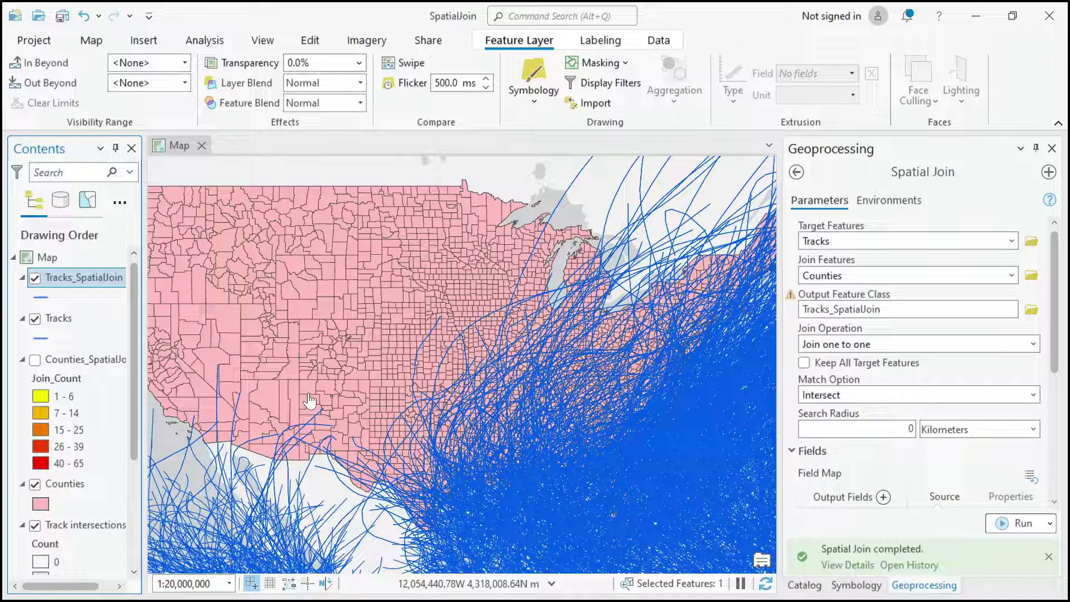
Step: Open a joined track's pop-up, note its Join_Count of 61, and scroll to the Field Map
left_click(576, 182)
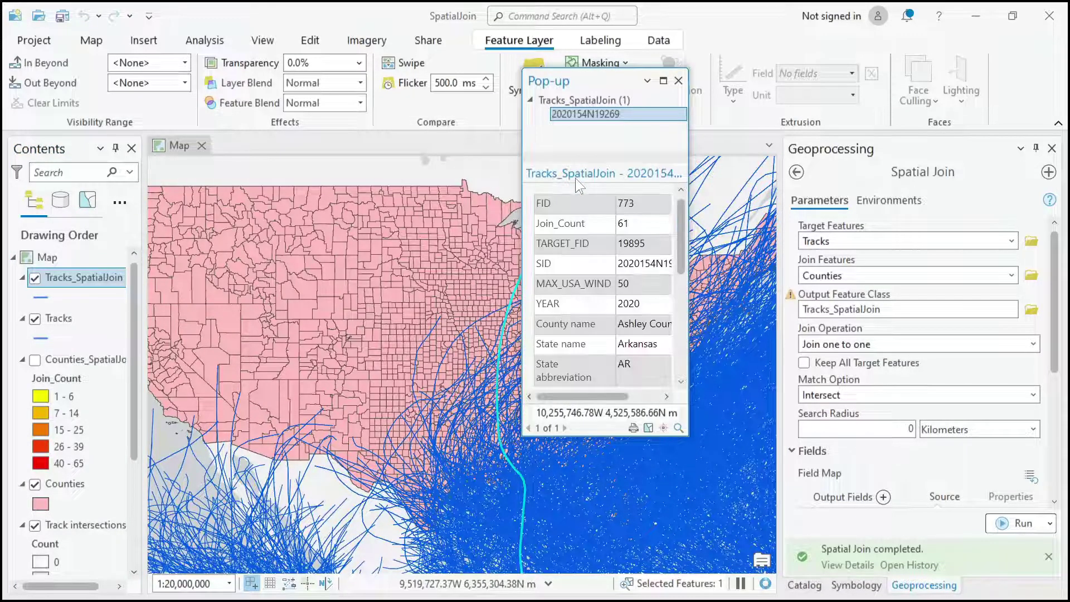
left_click_drag(583, 79, 657, 155)
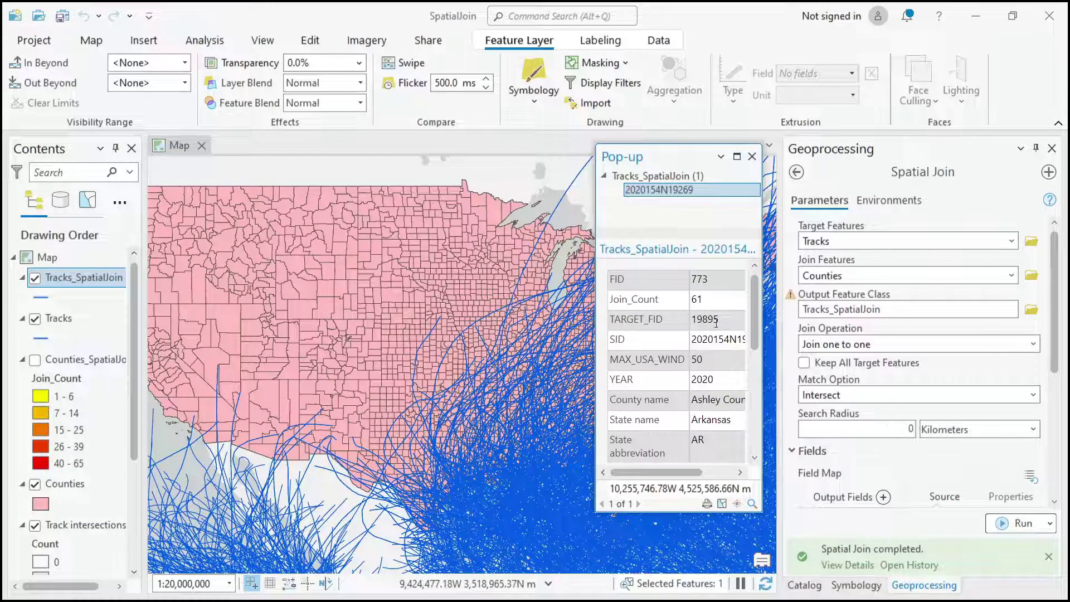
double_click(696, 299)
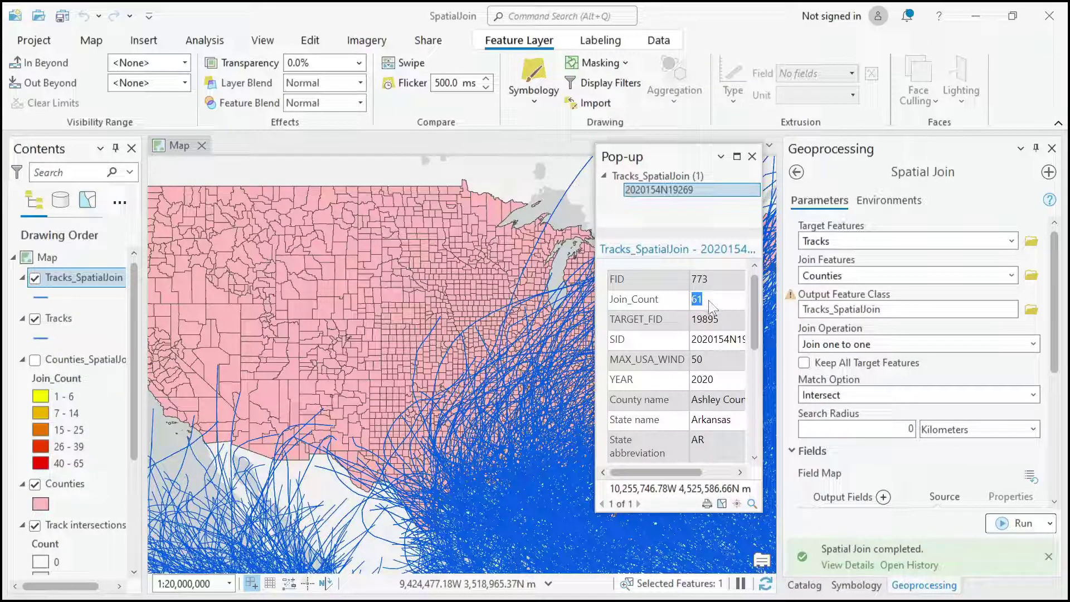
left_click_drag(752, 330, 752, 365)
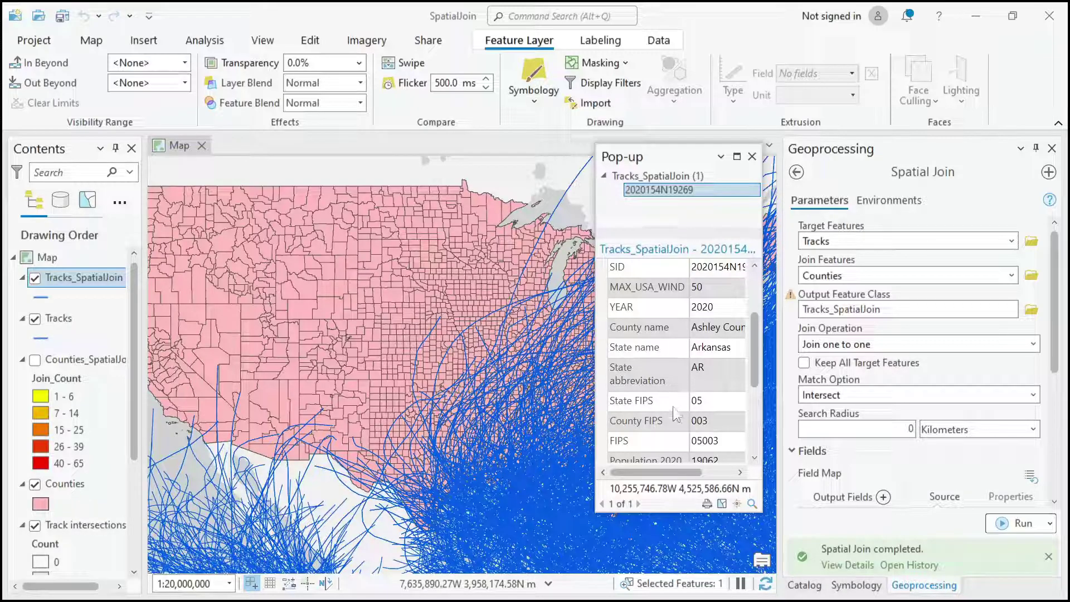
left_click_drag(753, 356, 754, 418)
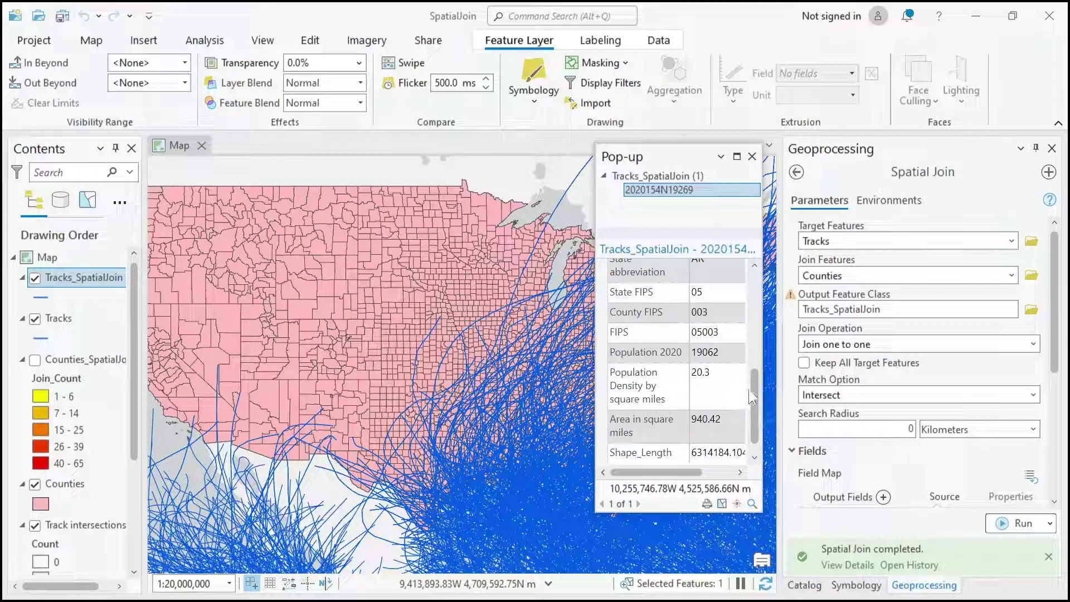
left_click_drag(752, 397, 753, 358)
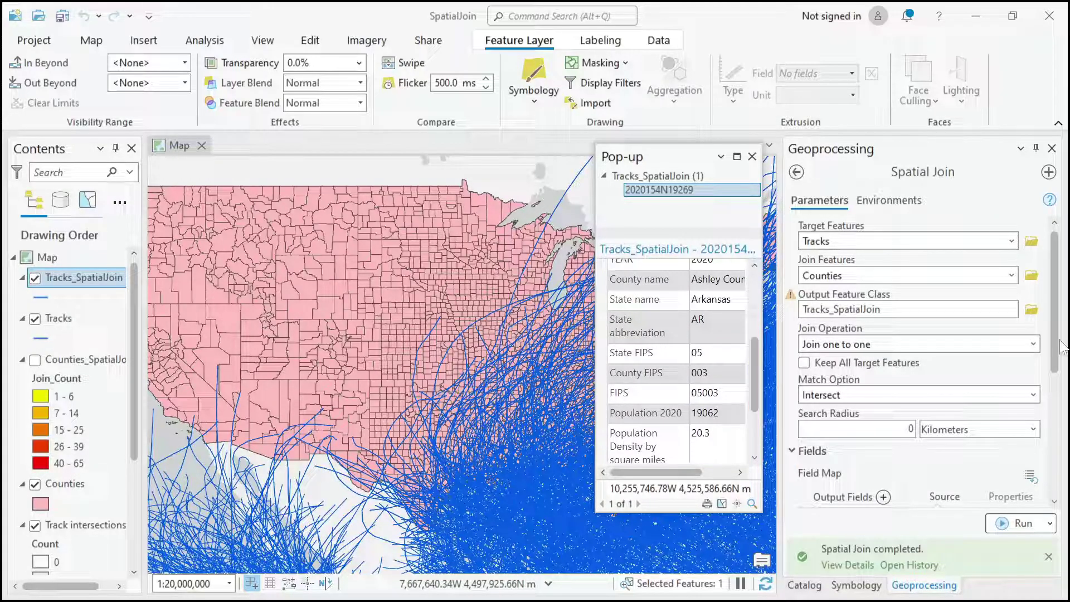
left_click_drag(1060, 346, 1060, 457)
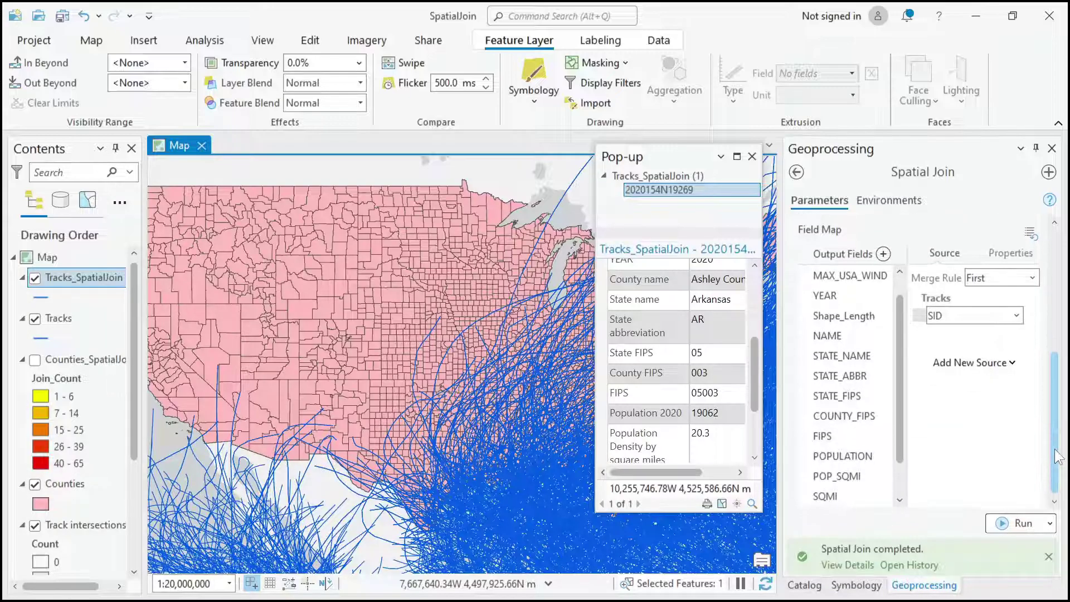
Step: Change the POPULATION field's merge rule in the Field Map from First to Sum
left_click(845, 455)
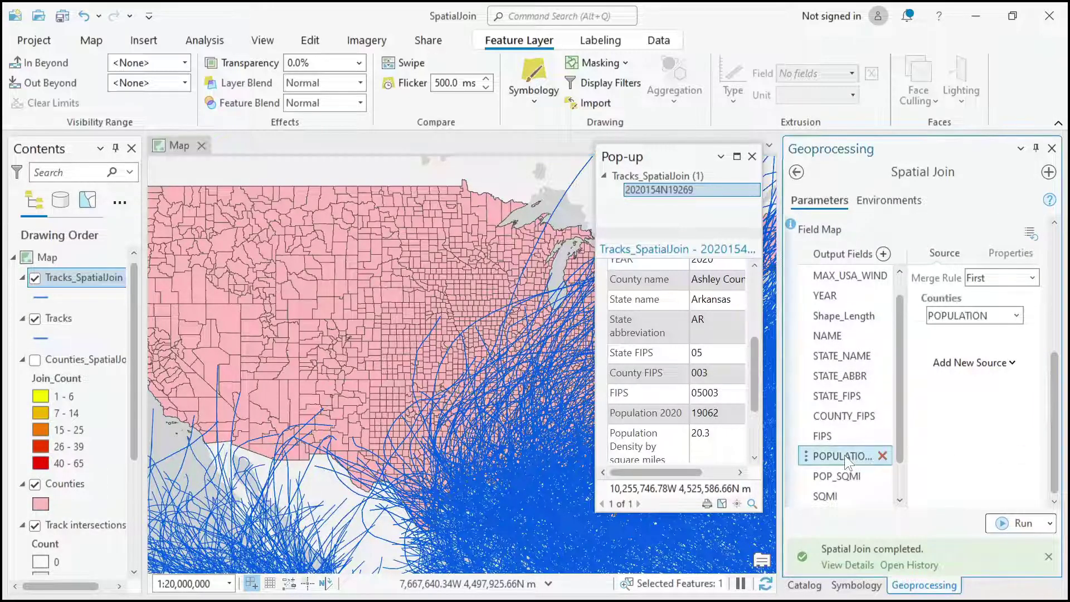
left_click(1031, 278)
left_click(987, 376)
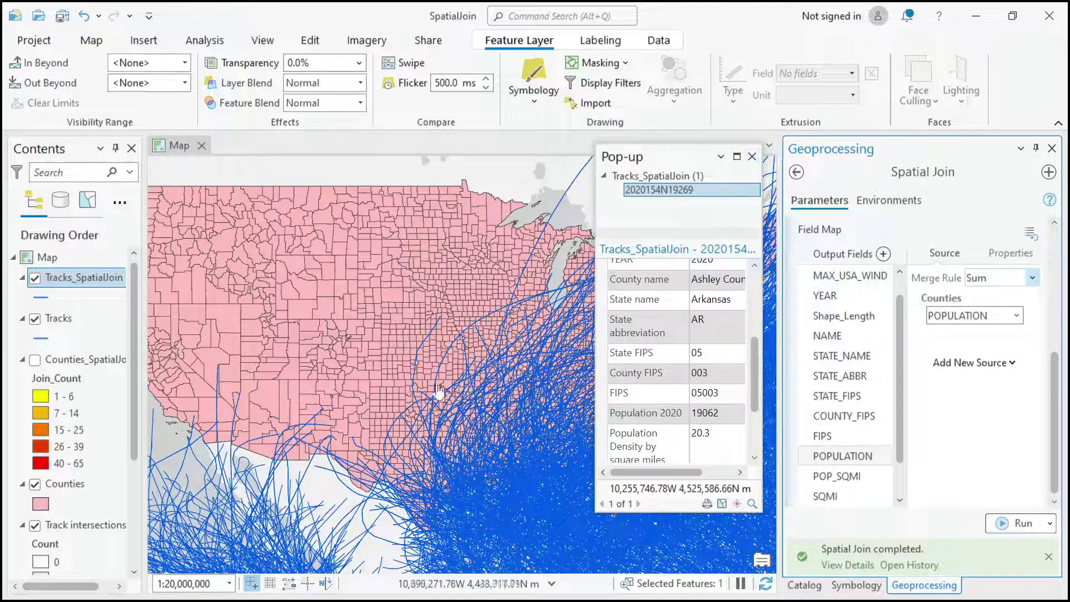
left_click_drag(1055, 377, 1055, 258)
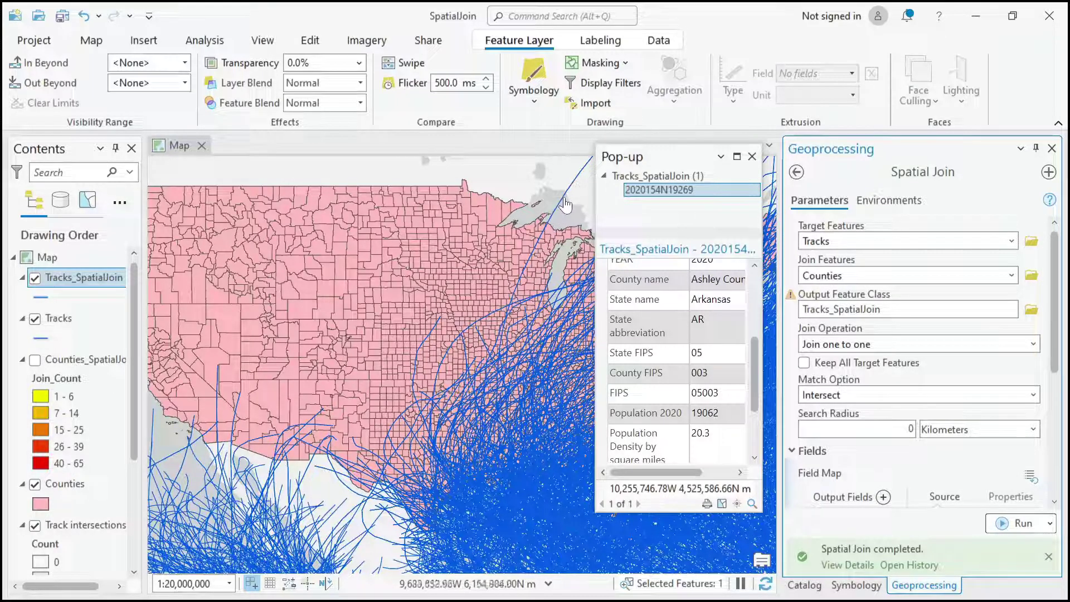
left_click_drag(752, 377, 762, 297)
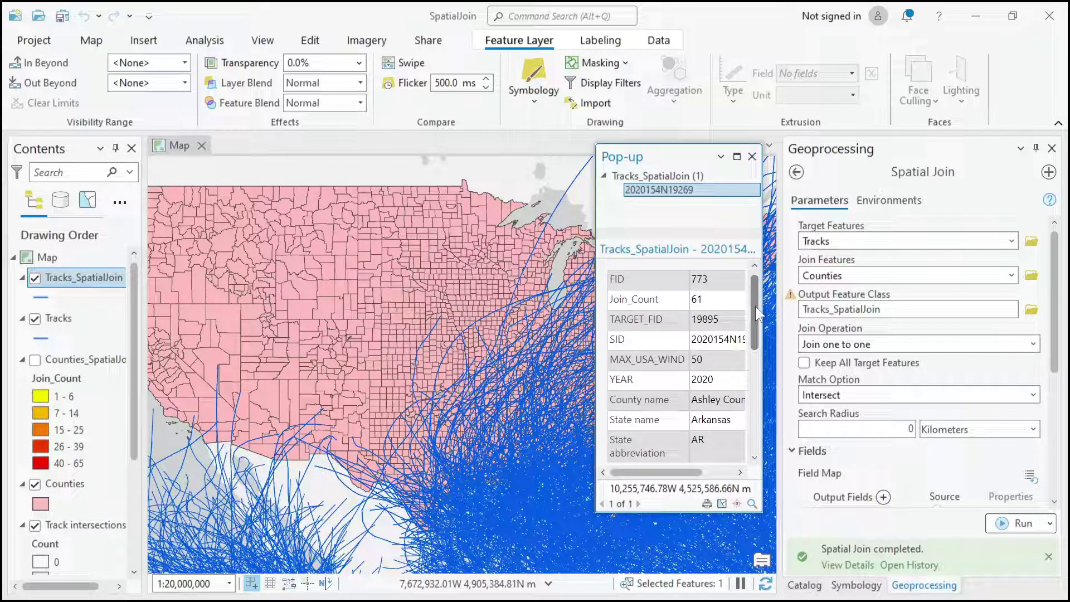
Step: Hide Tracks and Tracks_SpatialJoin, show Counties_SpatialJoin, close the pop-up, then redisplay Tracks
left_click(34, 359)
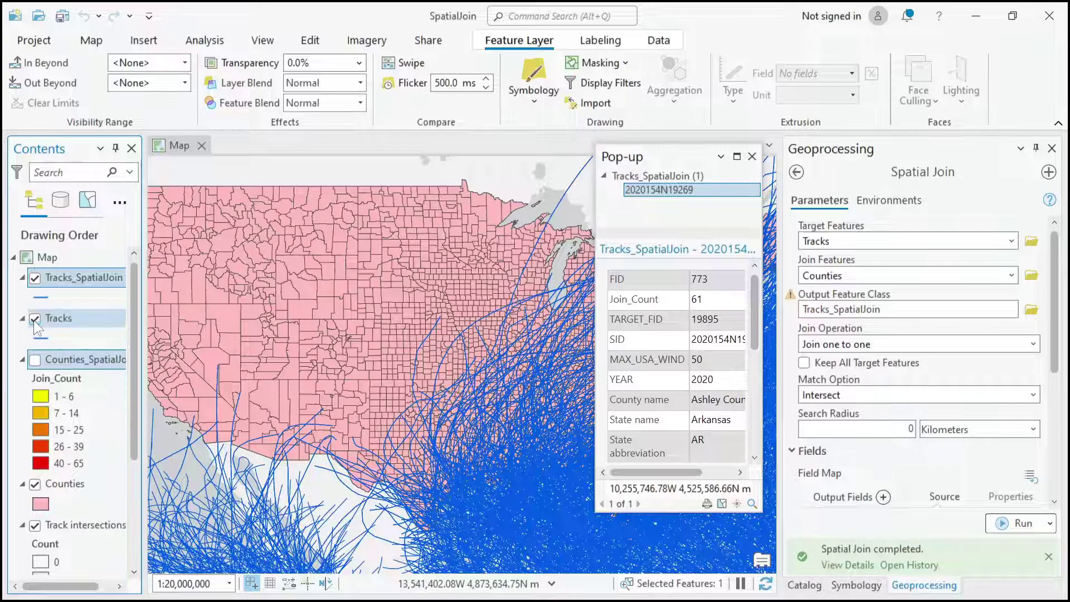
left_click(35, 319)
left_click(35, 277)
left_click(35, 360)
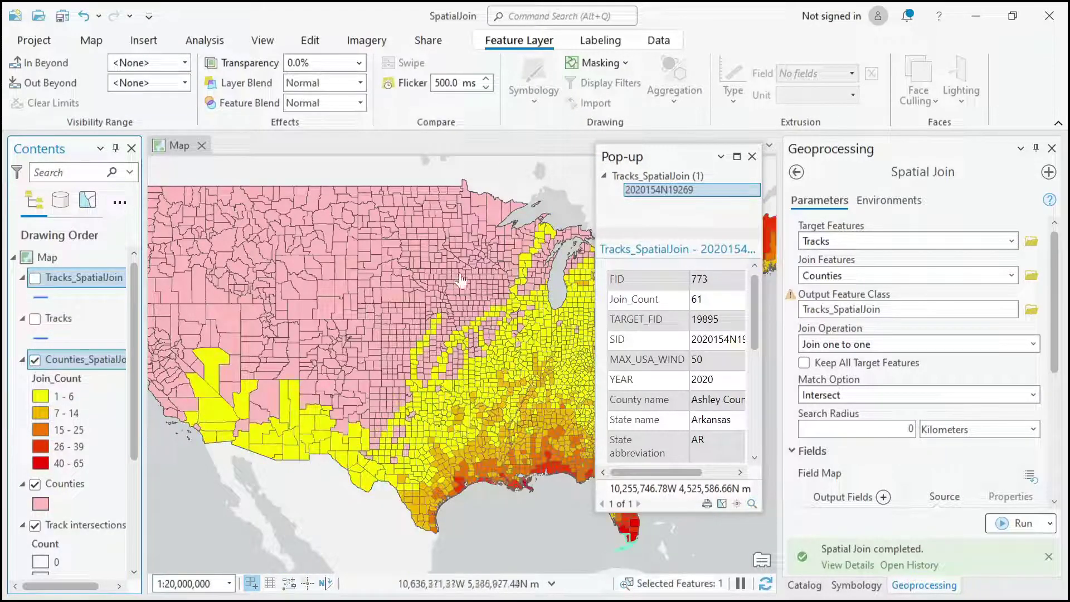
left_click(752, 156)
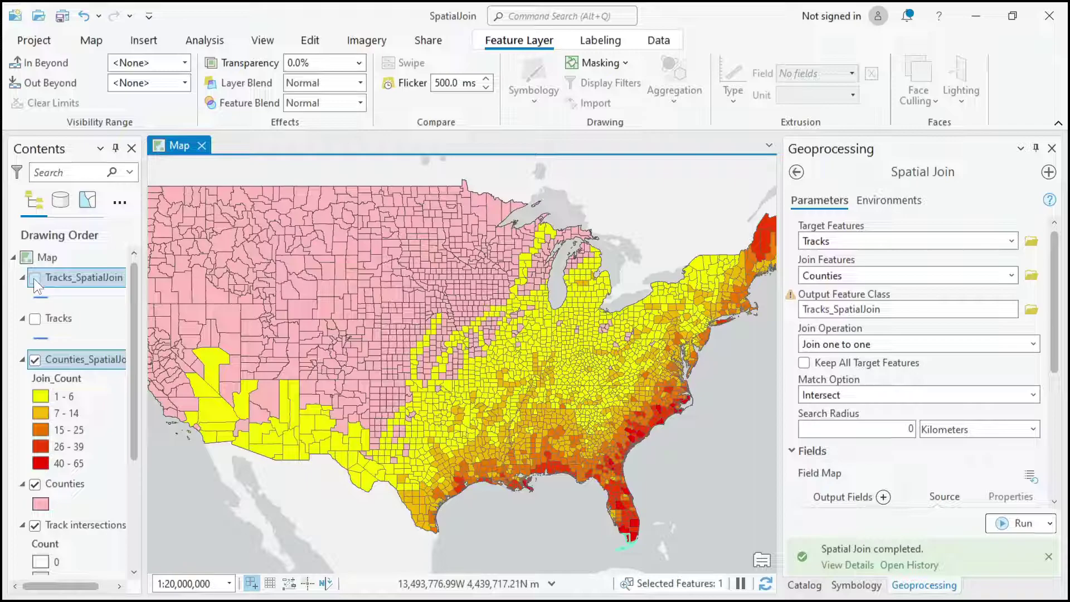
left_click(35, 319)
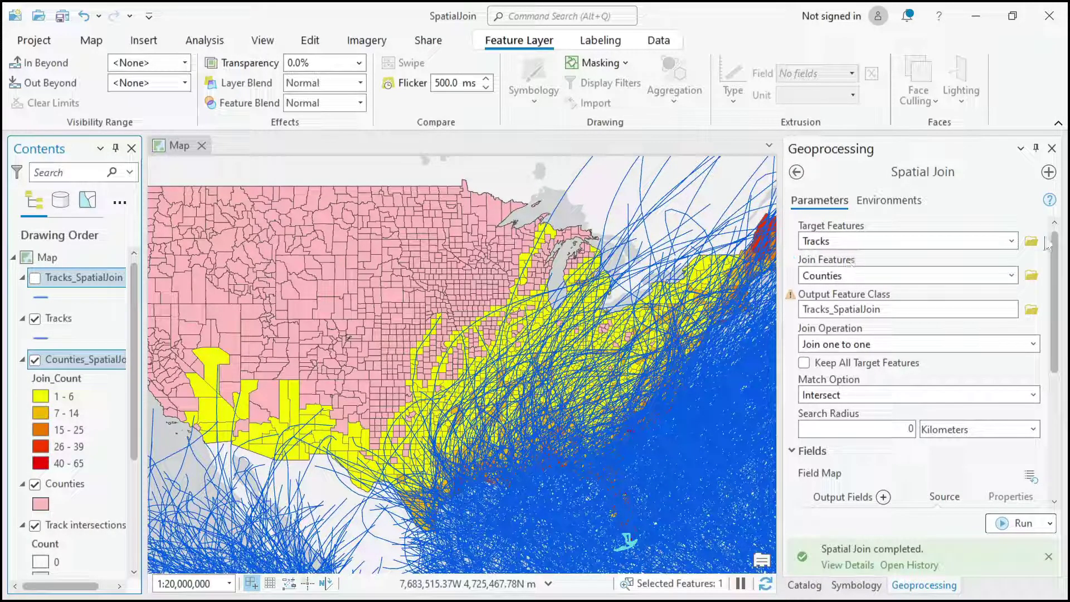
Step: Swap the Spatial Join inputs: Counties as target features, Tracks as join features
left_click(1011, 240)
left_click(831, 312)
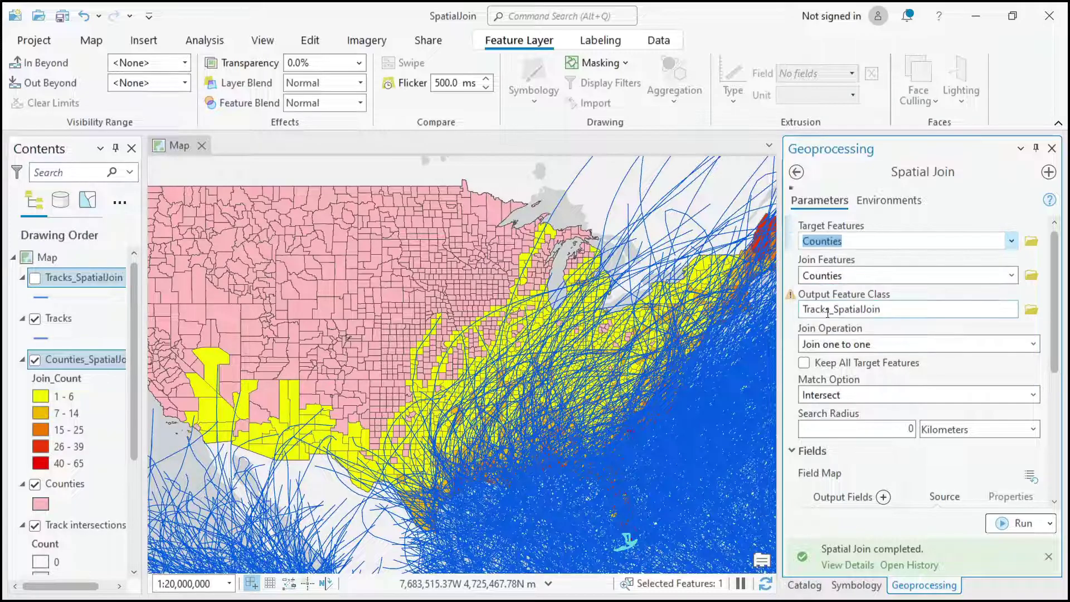
left_click(882, 276)
left_click(853, 312)
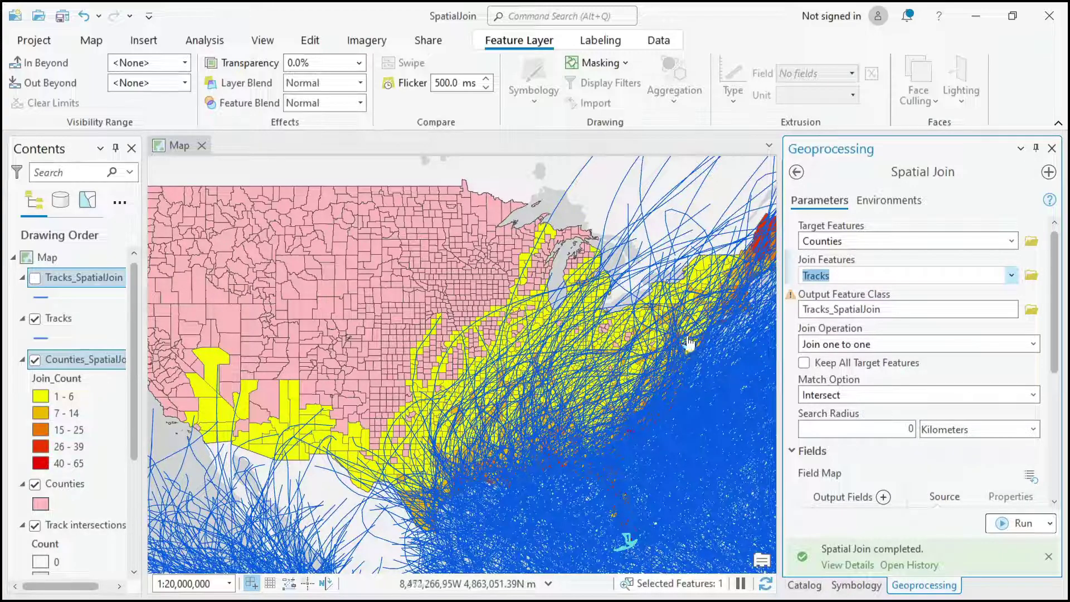
left_click(1012, 240)
left_click(1011, 241)
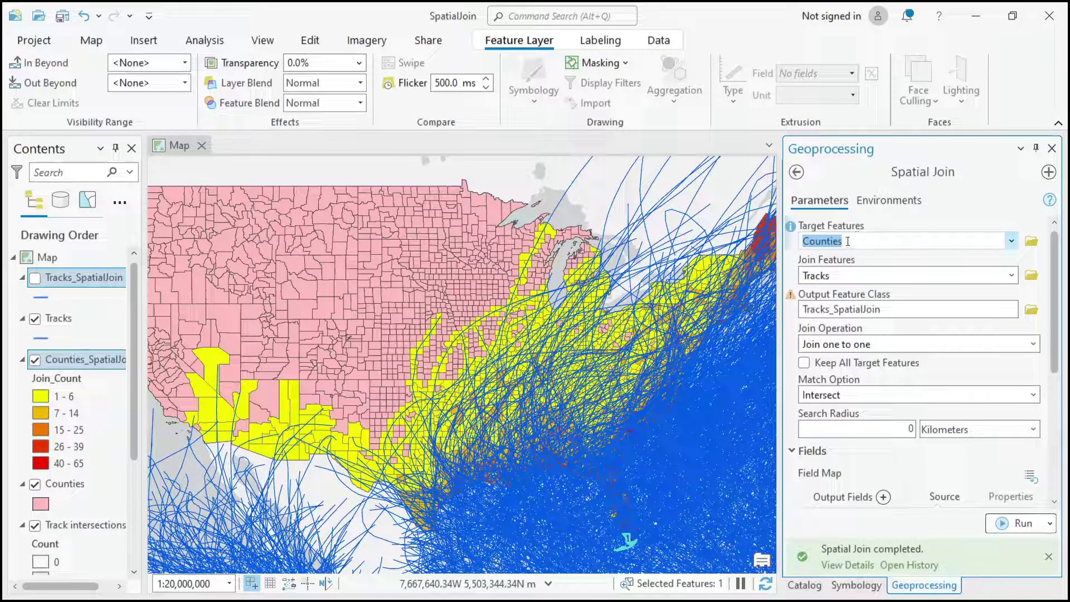
Step: Keep the Intersect match option and expand the full Analysis tools gallery
left_click_drag(1055, 292, 1059, 355)
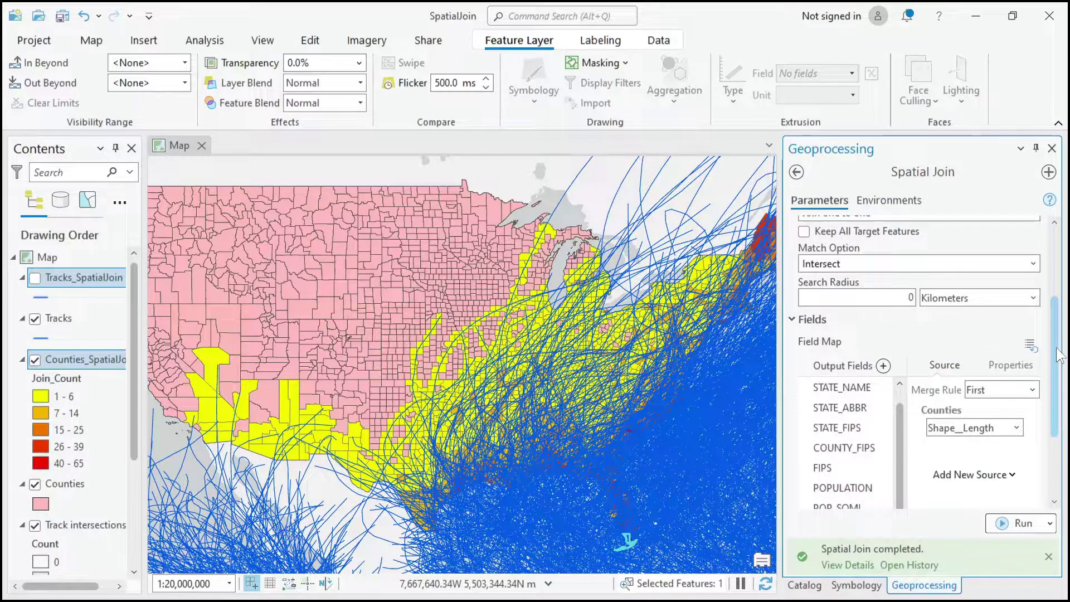
scroll(1047, 334, "up", 2)
left_click(1032, 300)
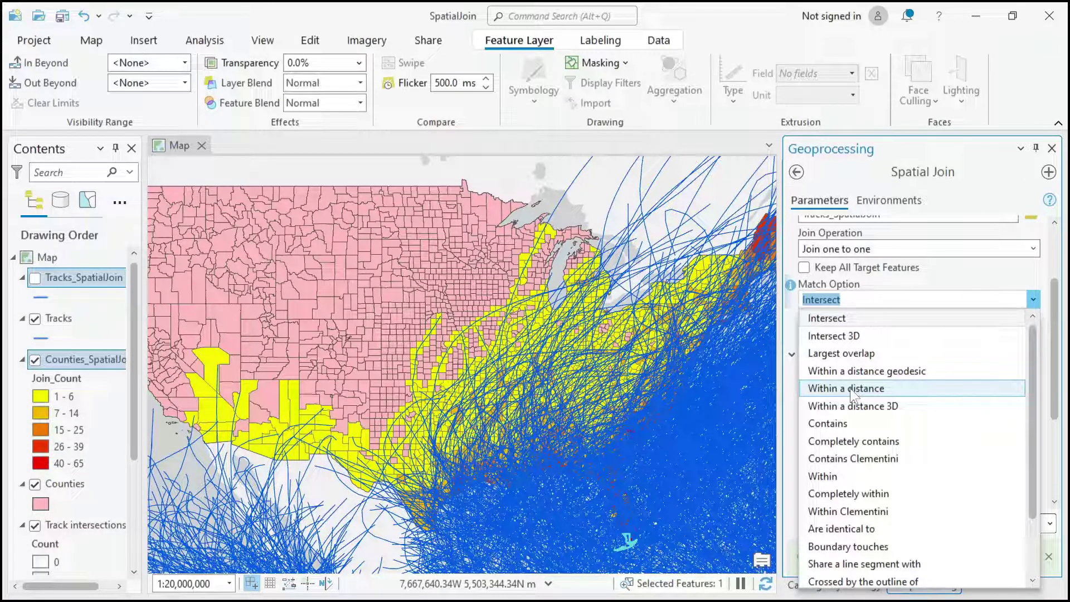
left_click(212, 47)
left_click(206, 42)
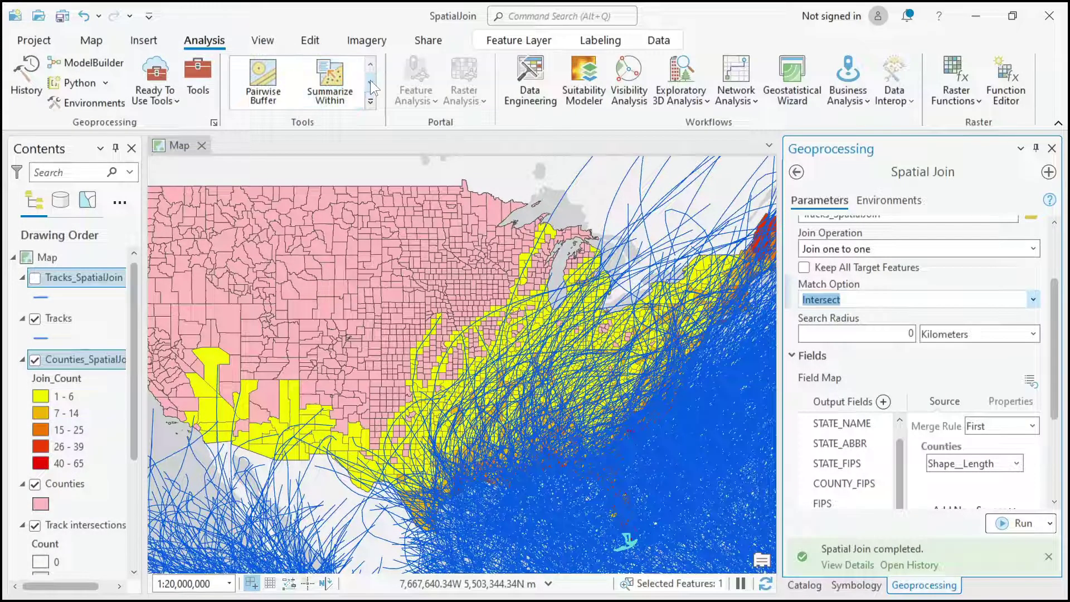
left_click(370, 102)
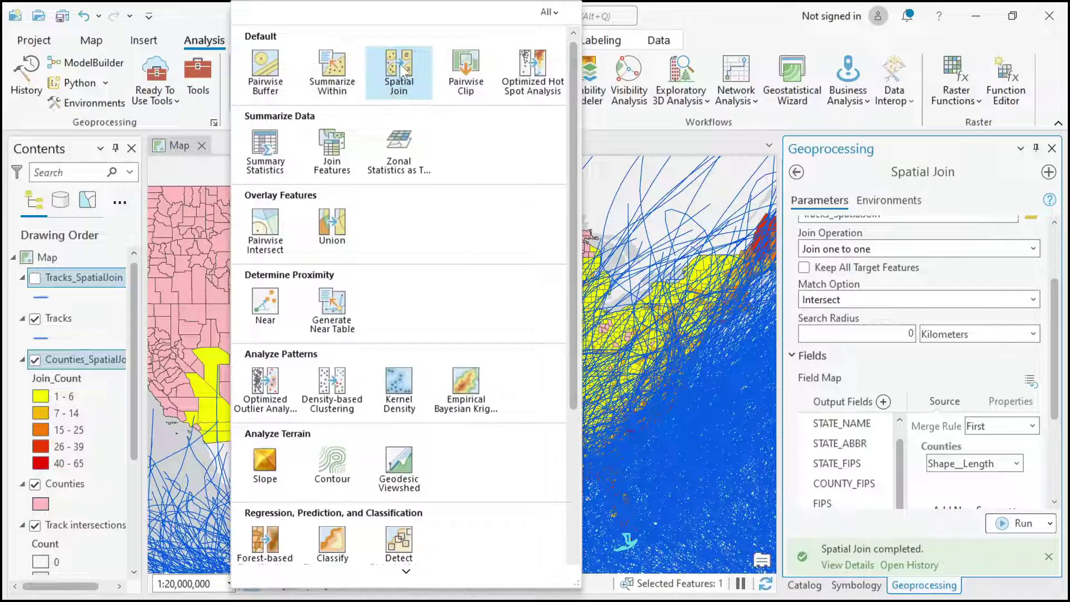